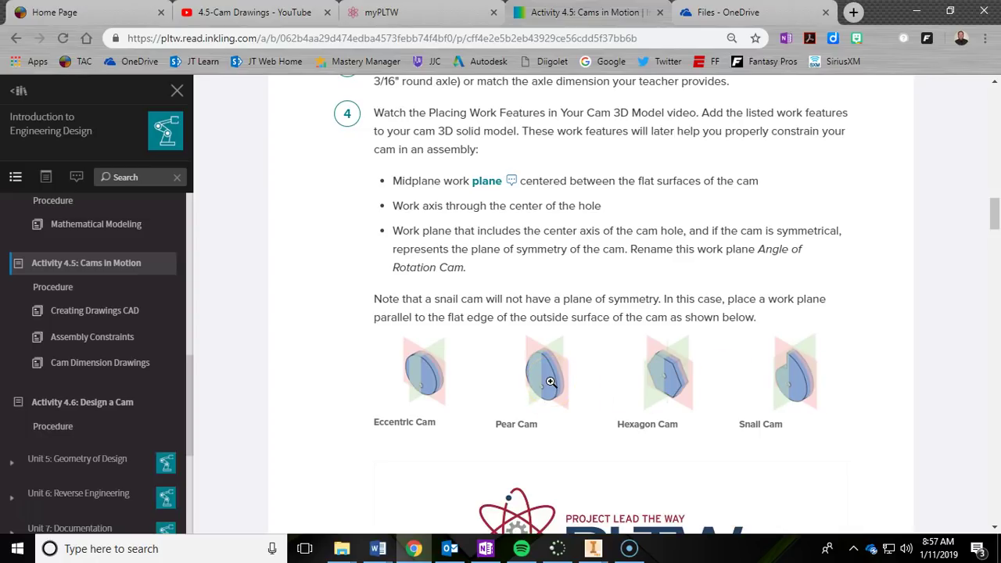
Switch to the AutomataSimulation assembly in Inventor and turn the axle handle slightly to examine its motion and work planes
{"action": "mouse_move", "coordinate": [592, 548]}
{"action": "left_click", "coordinate": [671, 506]}
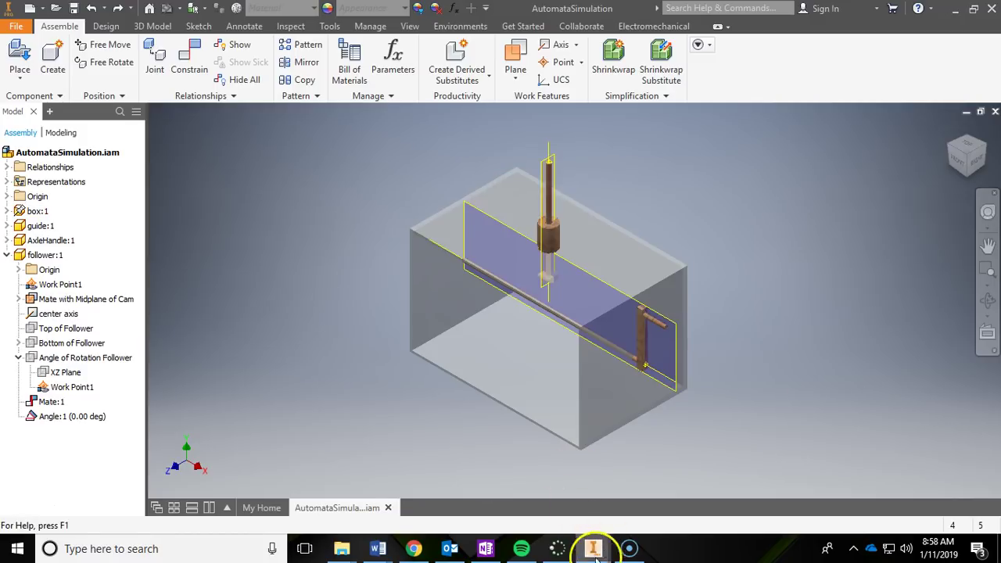
{"action": "left_click", "coordinate": [413, 548]}
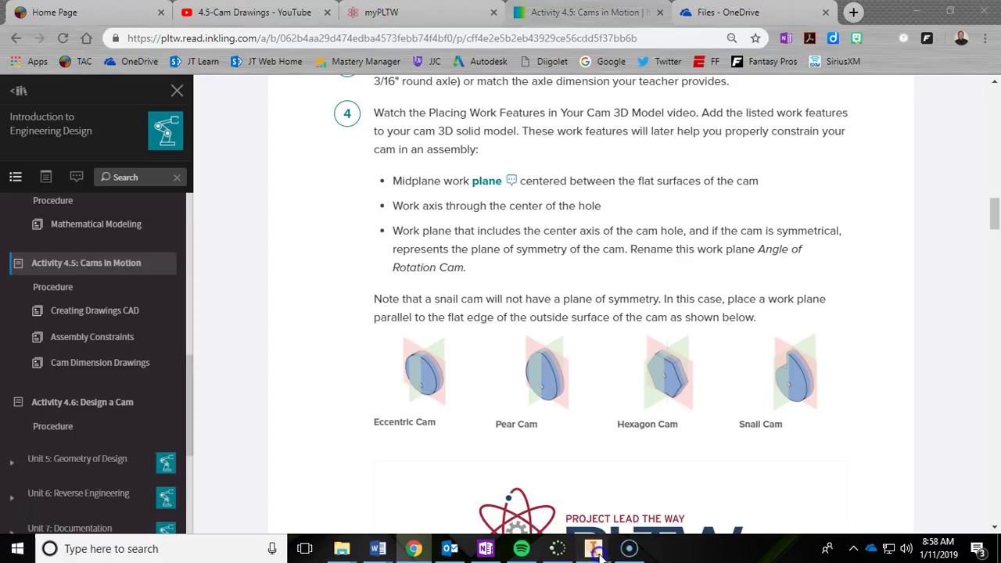
{"action": "mouse_move", "coordinate": [594, 549]}
{"action": "left_click", "coordinate": [634, 507]}
{"action": "mouse_move", "coordinate": [662, 328]}
{"action": "left_mouse_down"}
{"action": "mouse_move", "coordinate": [677, 323]}
{"action": "mouse_move", "coordinate": [700, 359]}
{"action": "mouse_move", "coordinate": [628, 405]}
{"action": "mouse_move", "coordinate": [626, 358]}
{"action": "mouse_move", "coordinate": [636, 346]}
{"action": "mouse_move", "coordinate": [619, 383]}
{"action": "mouse_move", "coordinate": [705, 371]}
{"action": "mouse_move", "coordinate": [696, 328]}
{"action": "mouse_move", "coordinate": [657, 341]}
{"action": "left_mouse_up"}
{"action": "left_click", "coordinate": [849, 357]}
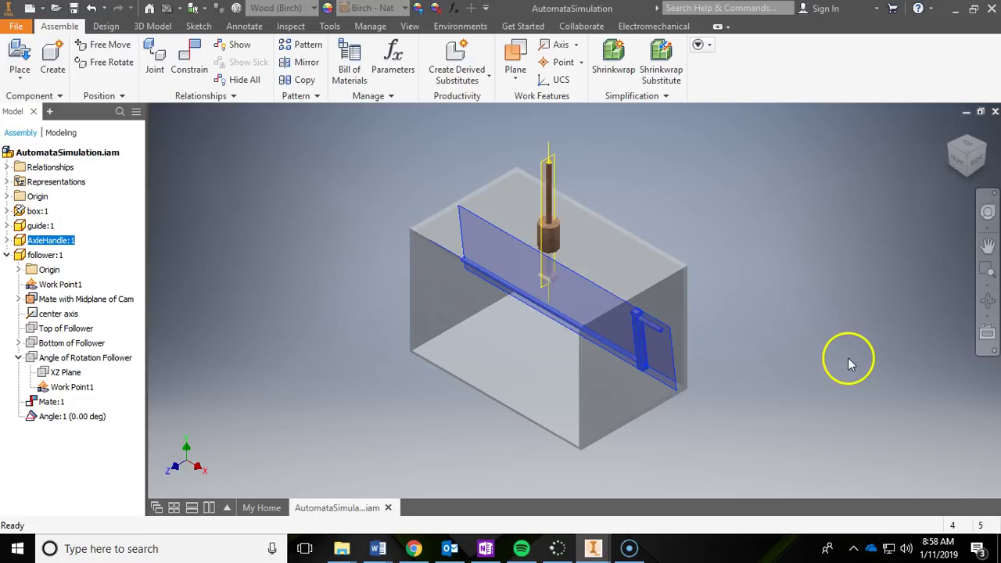
{"action": "left_click", "coordinate": [955, 9]}
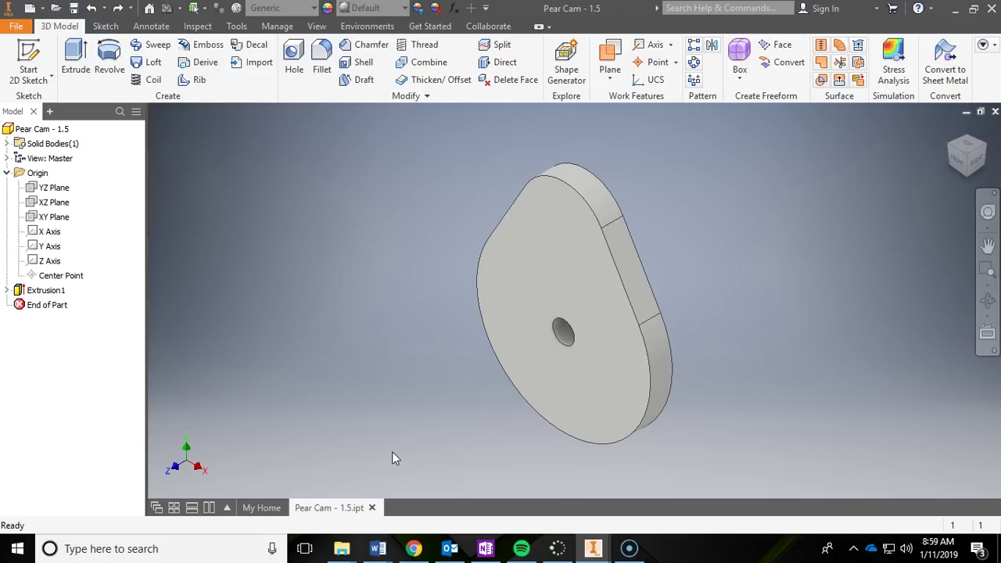
View the pear cam edge-on and compare it with the work feature examples in the browser's Activity 4.5 instructions
{"action": "left_click", "coordinate": [456, 474]}
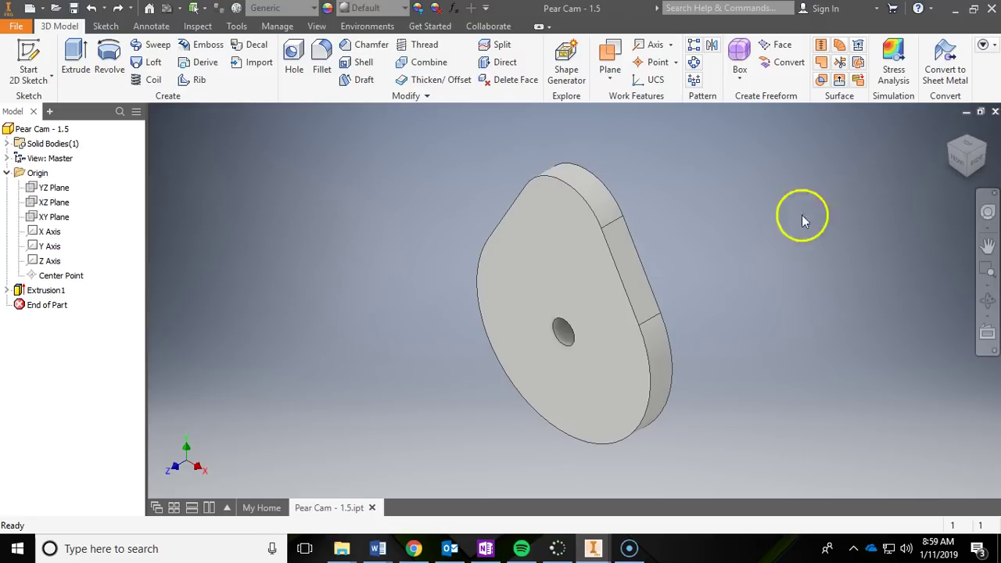
{"action": "left_click", "coordinate": [985, 160]}
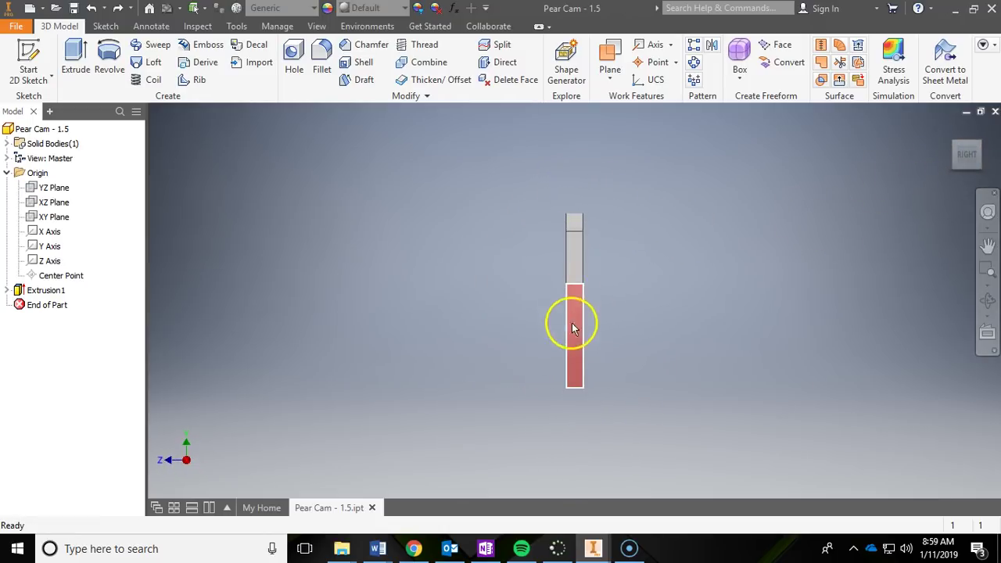
{"action": "left_click", "coordinate": [413, 548]}
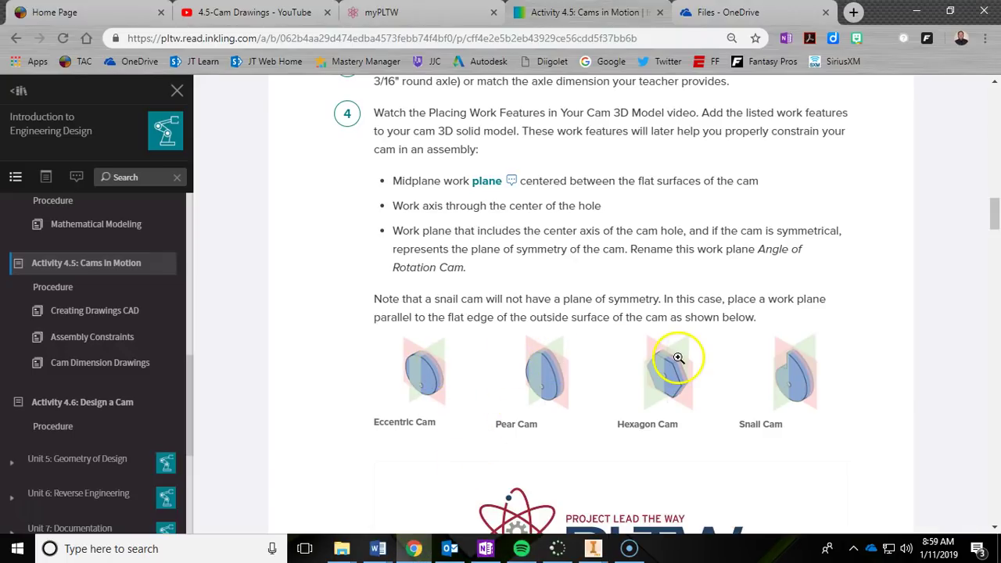
{"action": "left_click", "coordinate": [916, 11]}
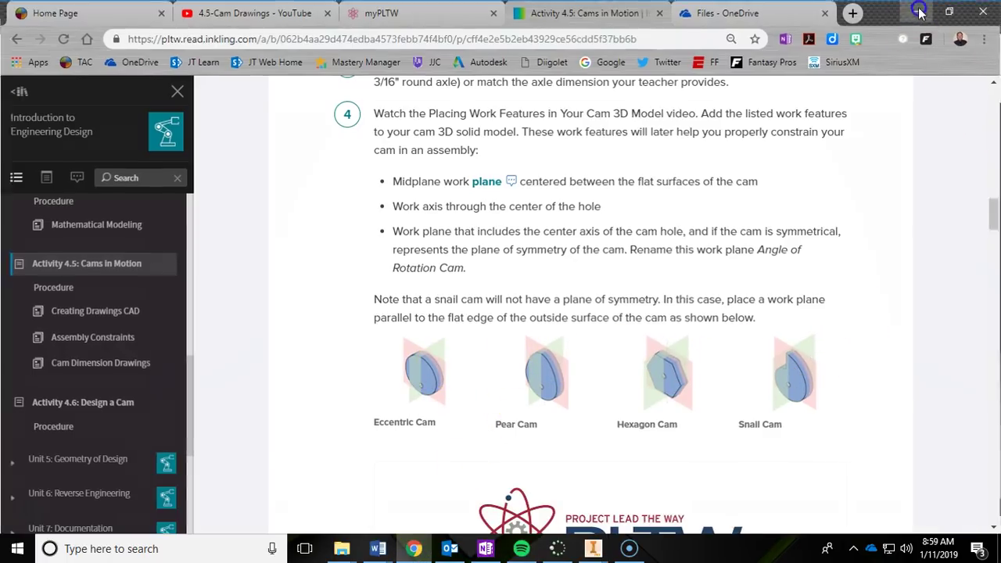
{"action": "left_click", "coordinate": [949, 131]}
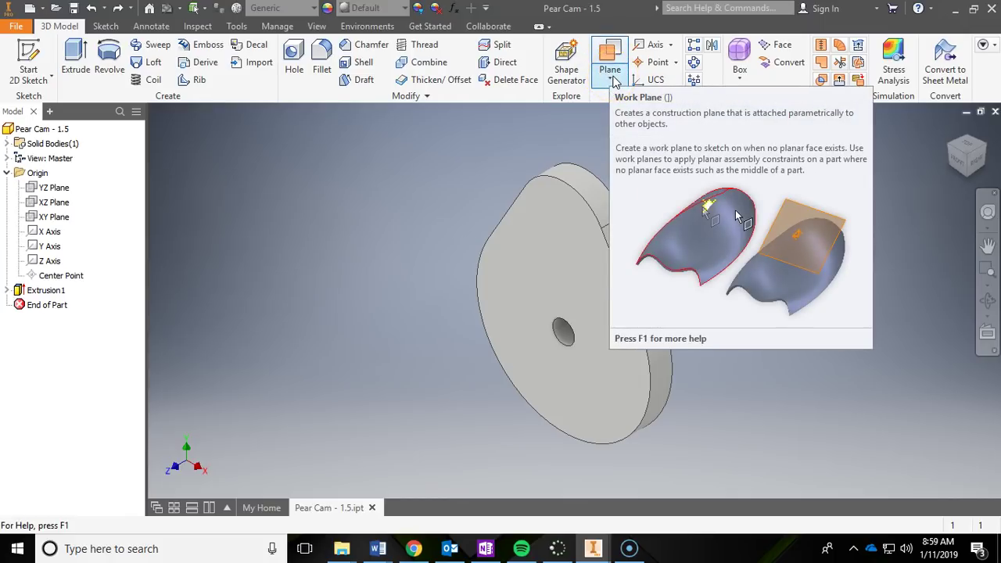
Create a midplane work plane between the pear cam's front and back flat faces and save the part
{"action": "left_click", "coordinate": [613, 82]}
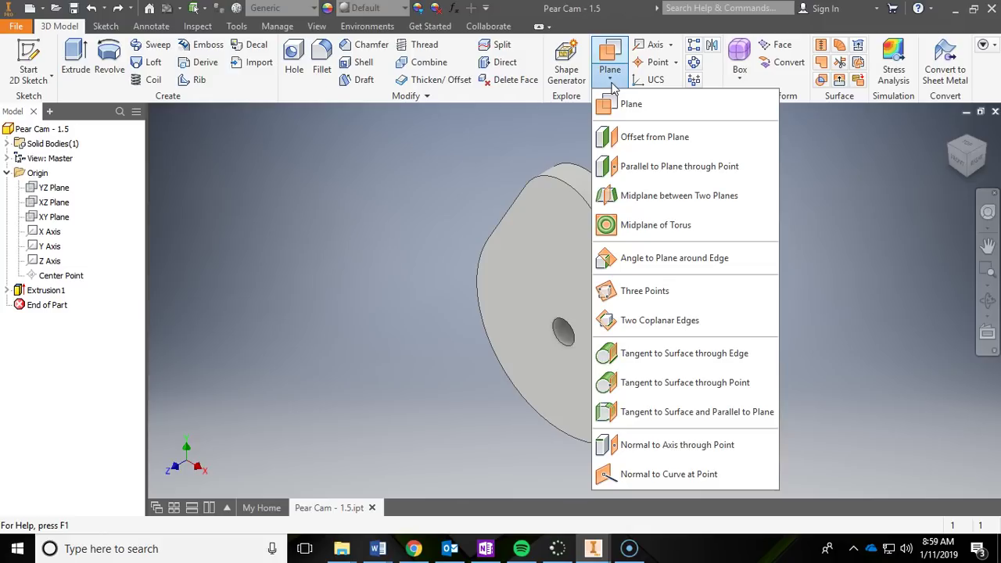
{"action": "left_click", "coordinate": [616, 86]}
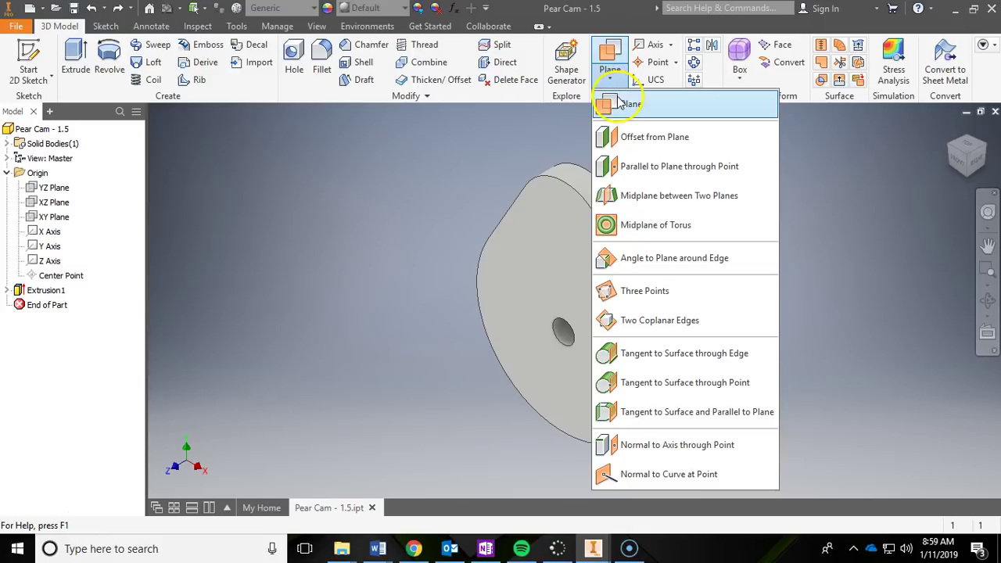
{"action": "left_click", "coordinate": [708, 197]}
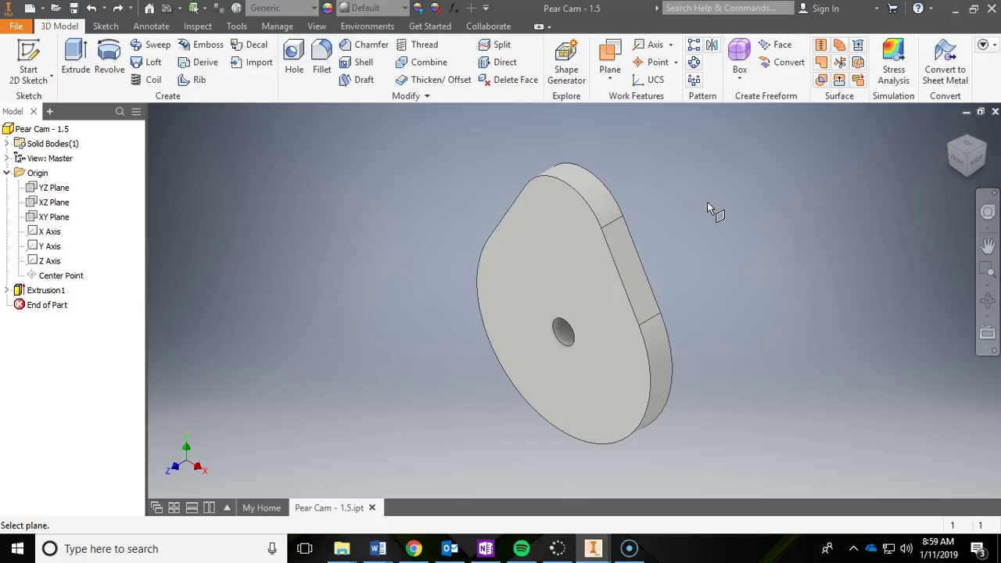
{"action": "left_click", "coordinate": [628, 264]}
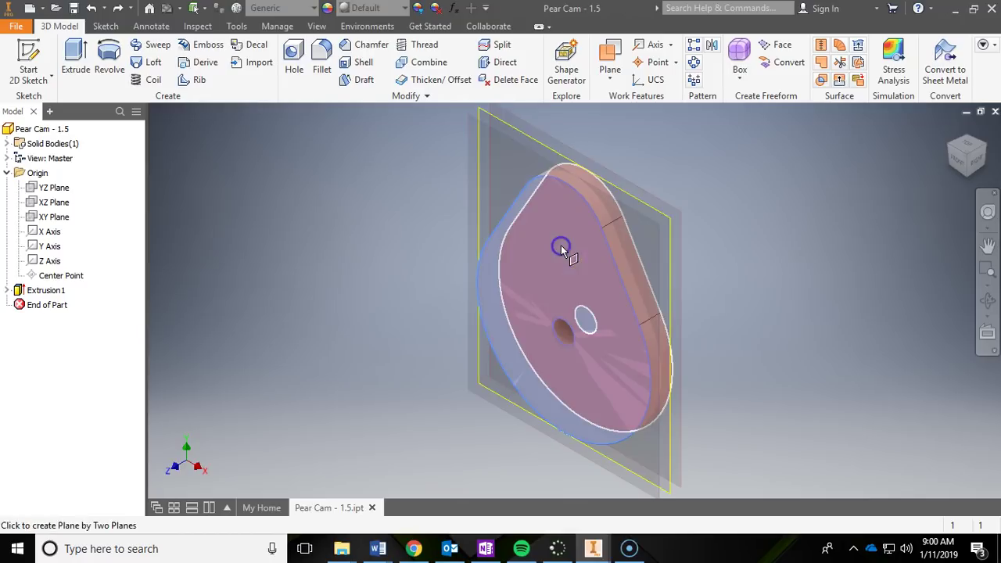
{"action": "left_click", "coordinate": [560, 245]}
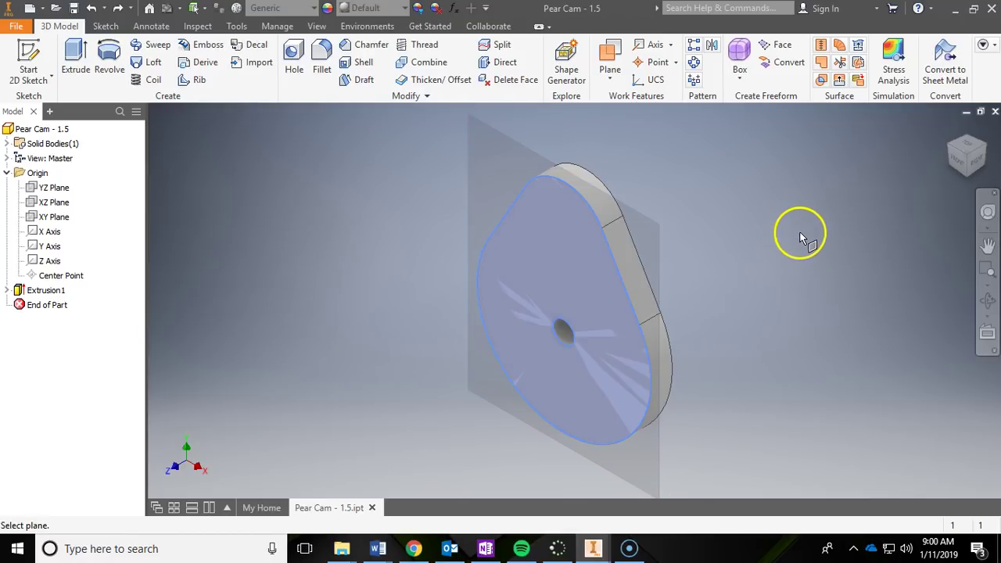
{"action": "middle_click_drag", "start_coordinate": [799, 237], "coordinate": [770, 242], "text": "shift"}
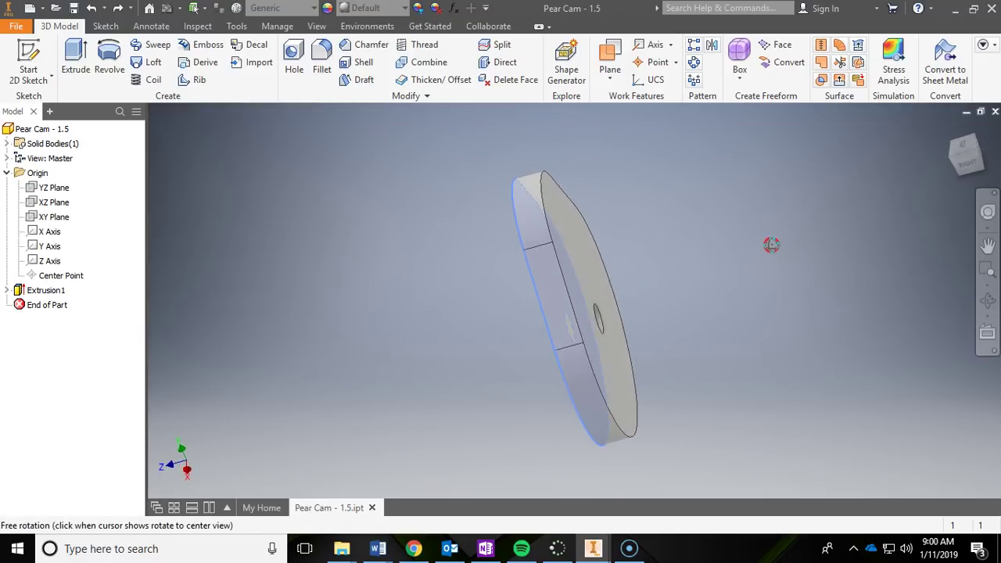
{"action": "left_click", "coordinate": [587, 229]}
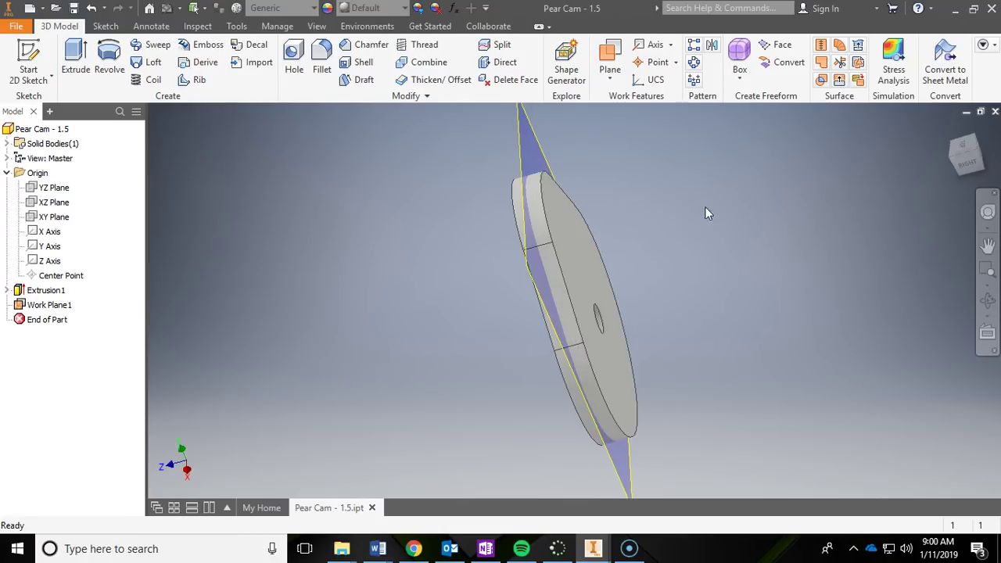
{"action": "left_click", "coordinate": [965, 161]}
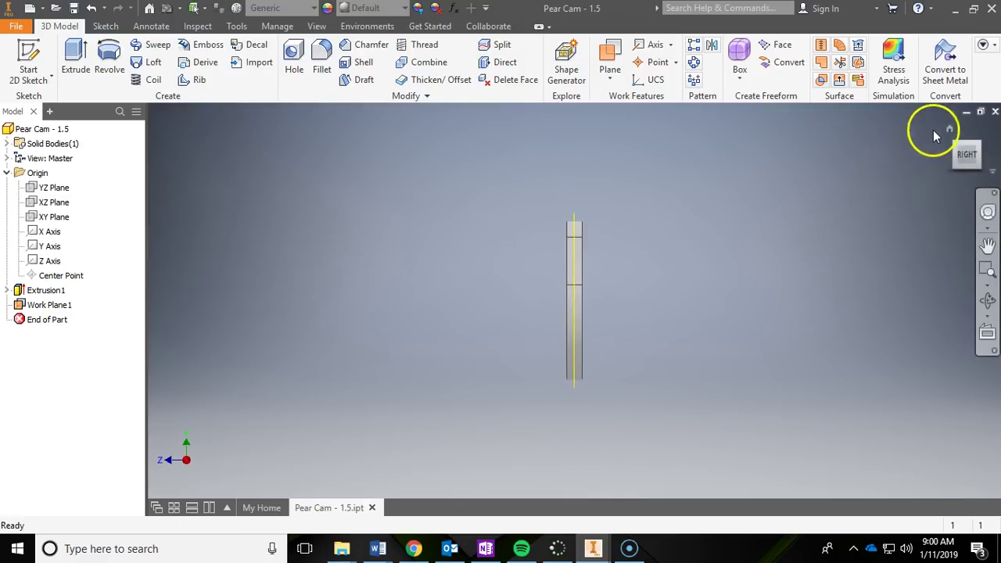
{"action": "left_click", "coordinate": [949, 130]}
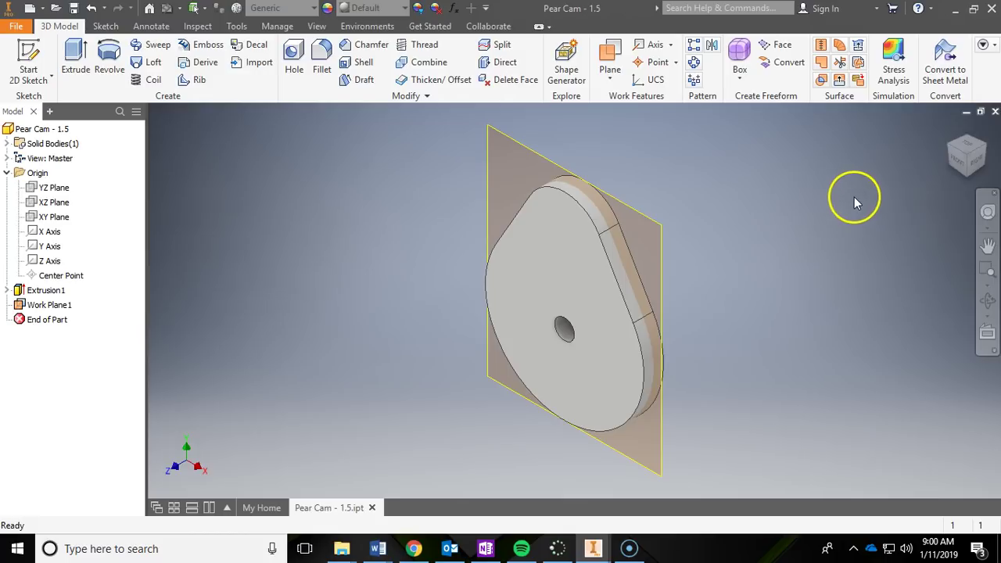
{"action": "left_click", "coordinate": [74, 9]}
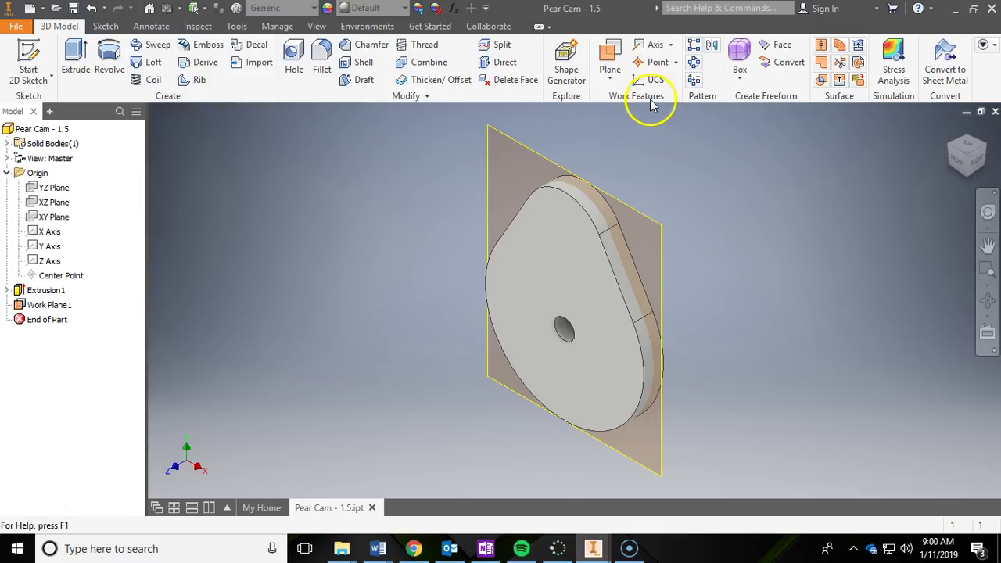
Create a work axis through the center of the pear cam's hole and extend it out beyond the front face
{"action": "left_click", "coordinate": [654, 45]}
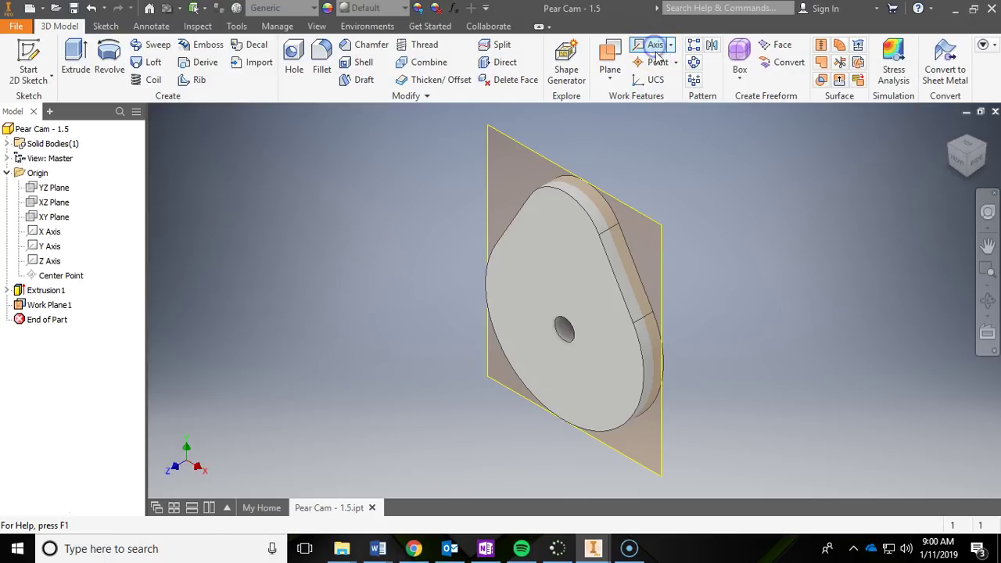
{"action": "left_click", "coordinate": [568, 337]}
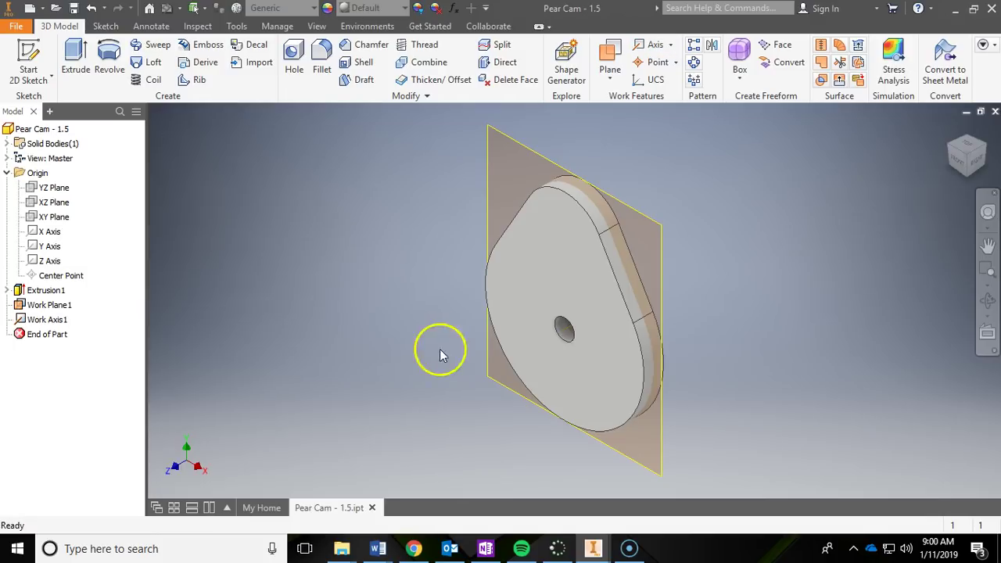
{"action": "scroll", "coordinate": [316, 330], "scroll_direction": "up", "scroll_amount": 5}
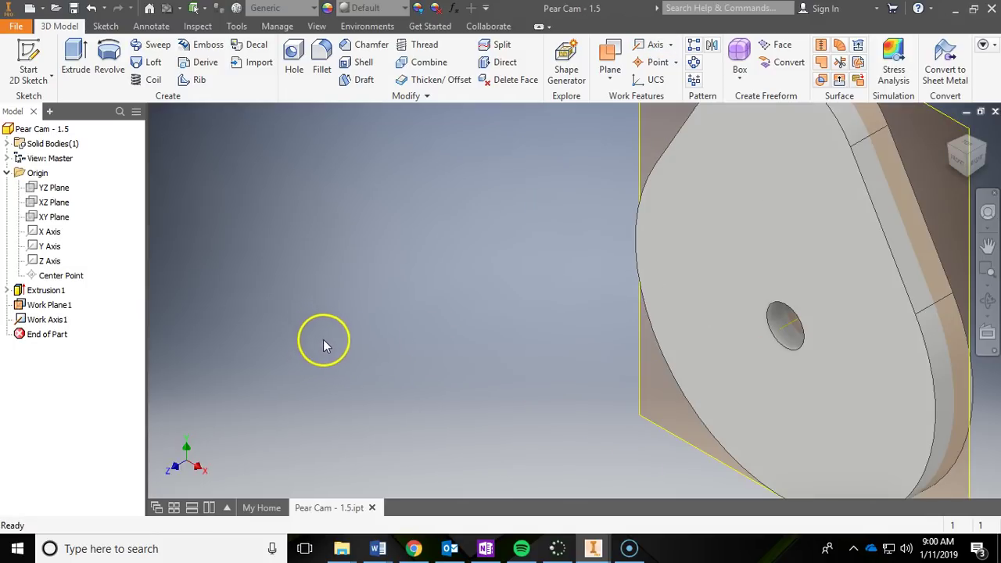
{"action": "middle_click_drag", "start_coordinate": [406, 347], "coordinate": [227, 305]}
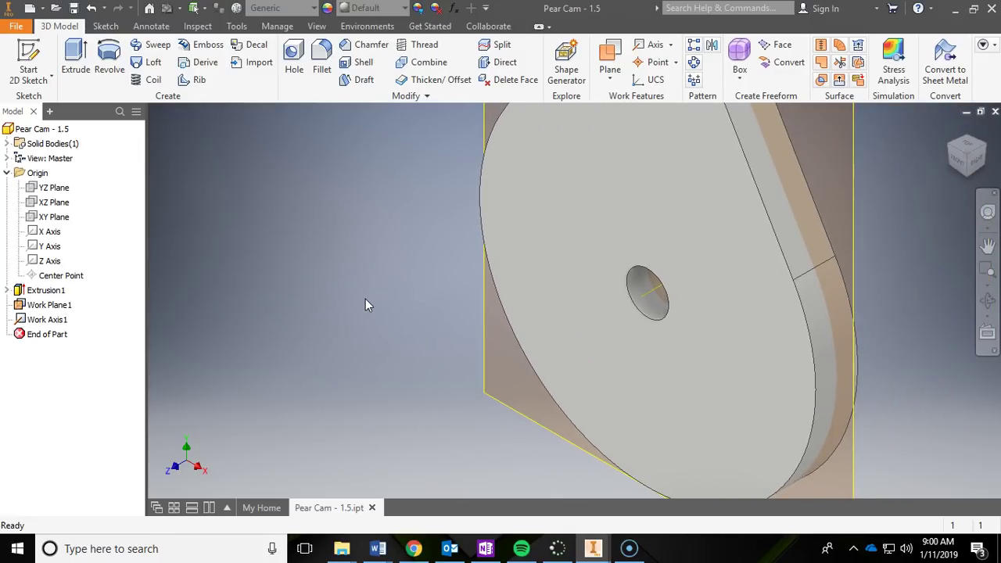
{"action": "left_click", "coordinate": [404, 241]}
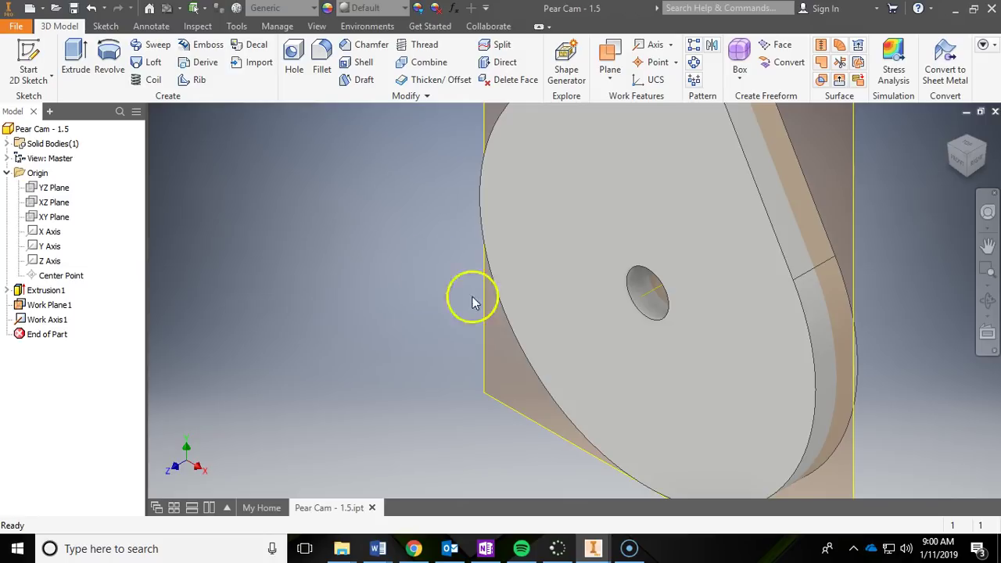
{"action": "left_click", "coordinate": [641, 300]}
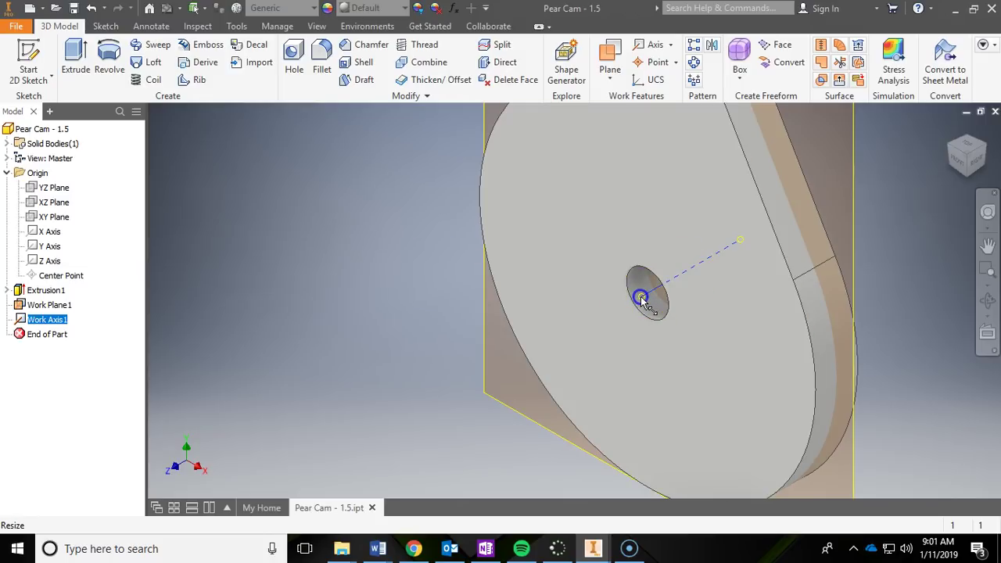
{"action": "left_click_drag", "start_coordinate": [536, 344], "coordinate": [459, 378]}
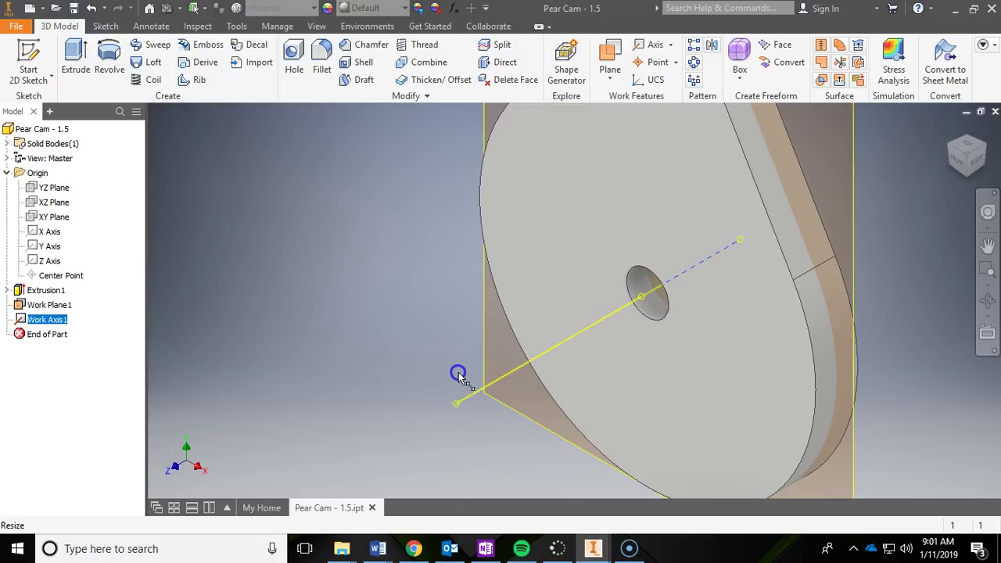
{"action": "scroll", "coordinate": [435, 364], "scroll_direction": "down", "scroll_amount": 5}
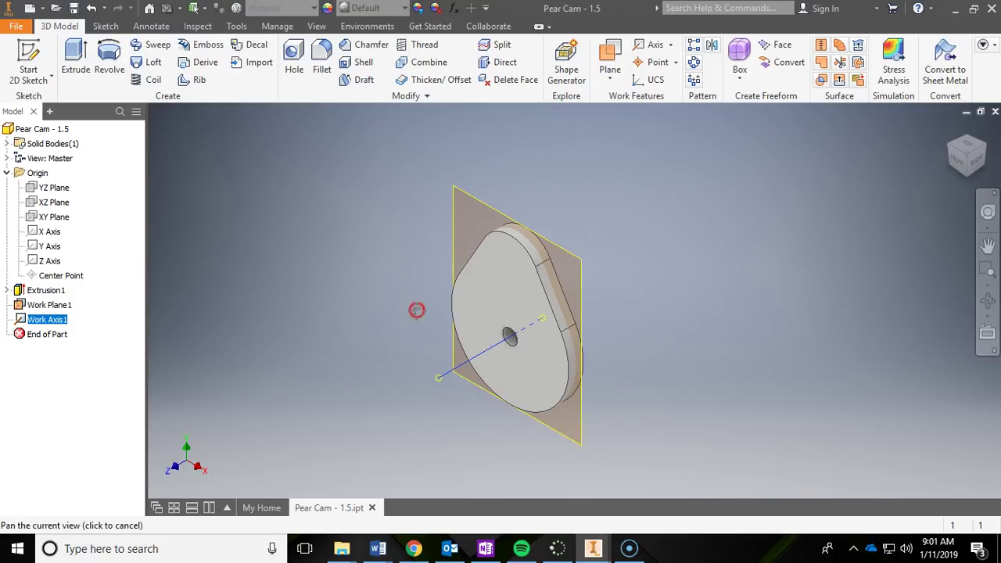
{"action": "middle_click_drag", "start_coordinate": [415, 308], "coordinate": [451, 283]}
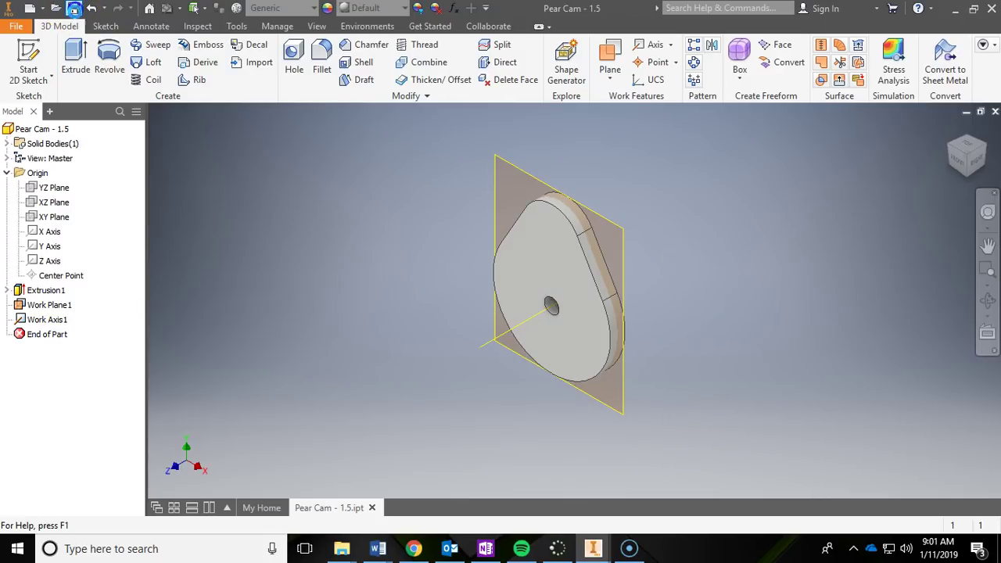
{"action": "left_click", "coordinate": [287, 192]}
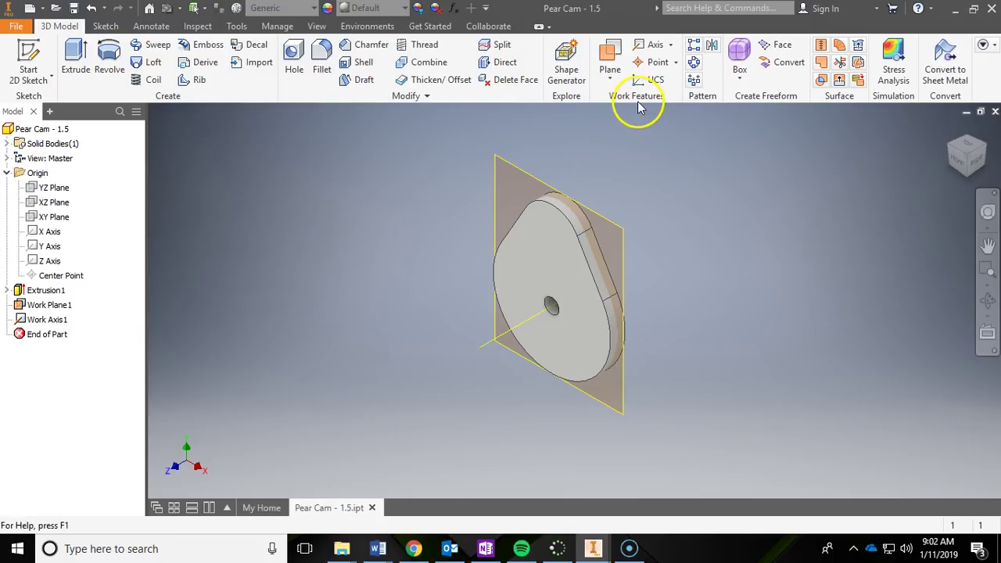
Create a work point where the work axis meets the cam's front face, using Intersection of Plane/Surface and Line
{"action": "left_click", "coordinate": [676, 66]}
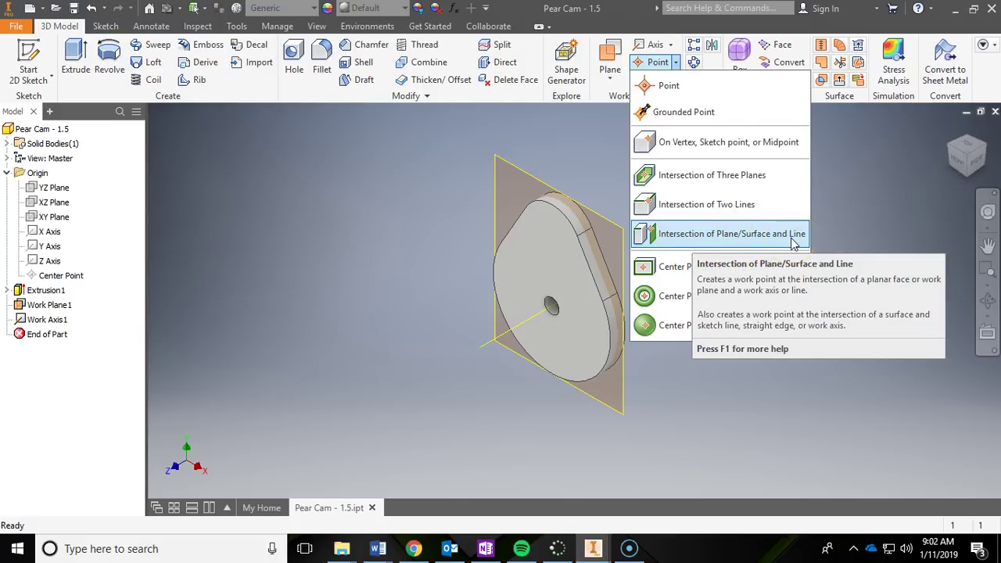
{"action": "left_click", "coordinate": [791, 241]}
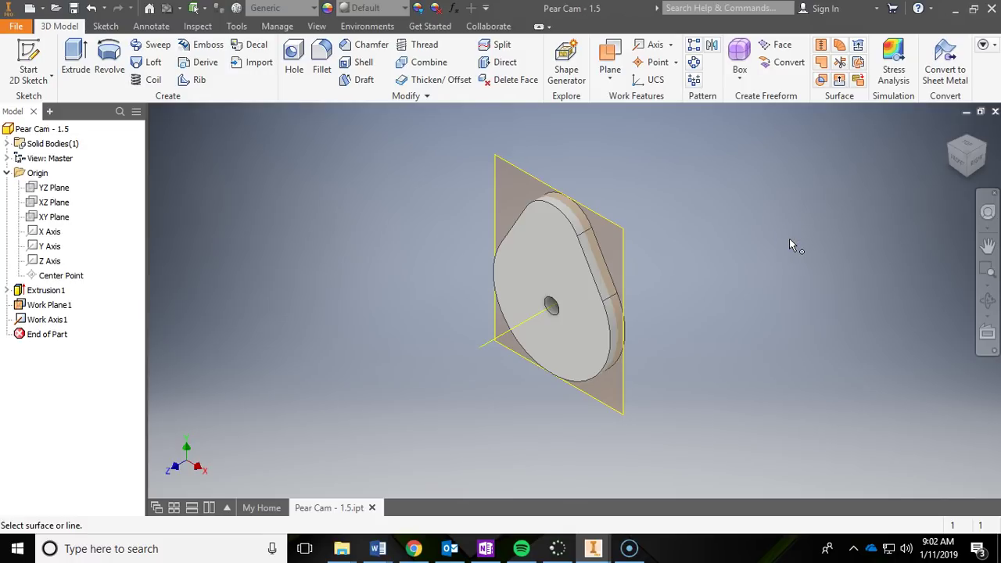
{"action": "left_click", "coordinate": [533, 244]}
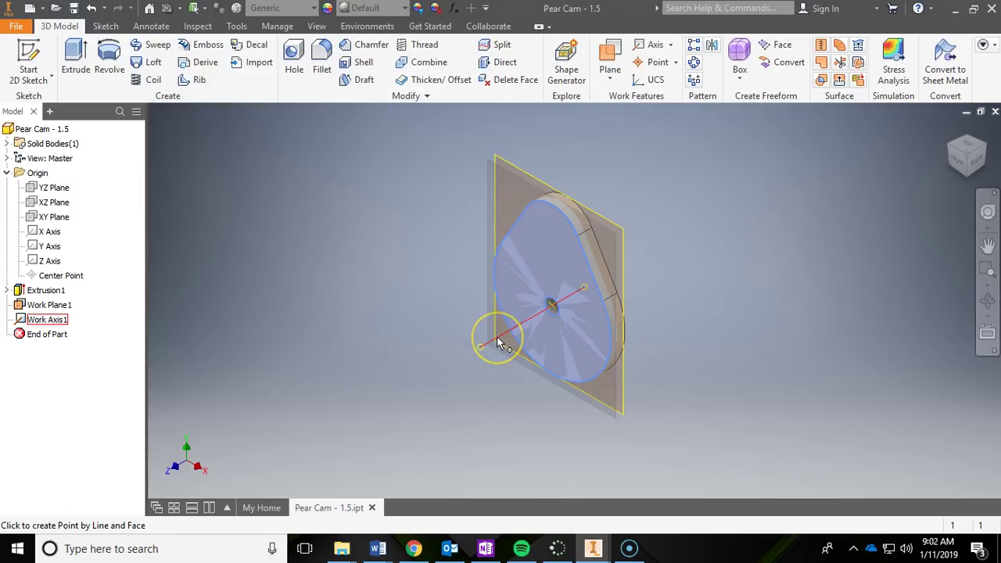
{"action": "scroll", "coordinate": [496, 341], "scroll_direction": "down", "scroll_amount": 5}
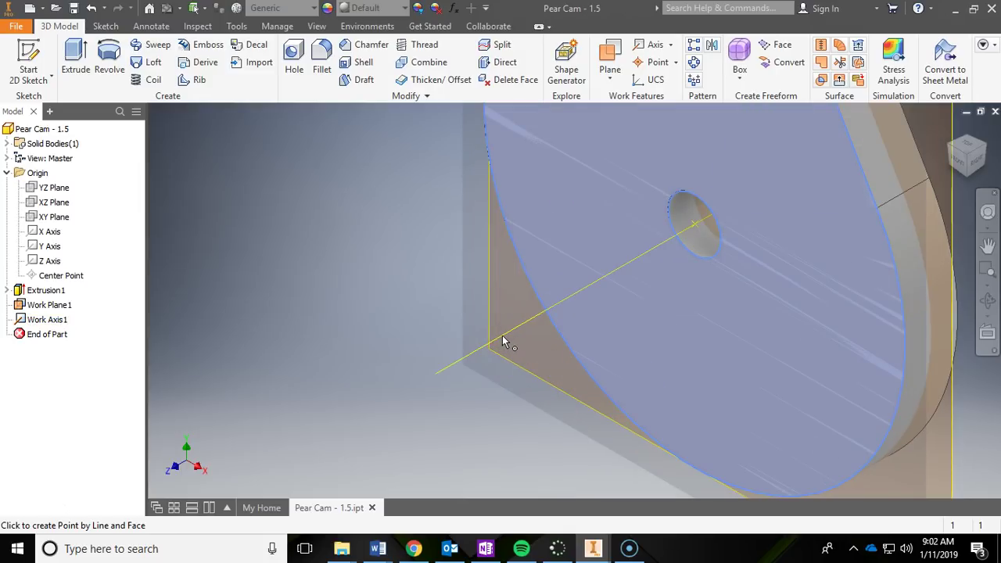
{"action": "mouse_move", "coordinate": [504, 341]}
{"action": "left_mouse_down"}
{"action": "mouse_move", "coordinate": [618, 230]}
{"action": "mouse_move", "coordinate": [524, 327]}
{"action": "left_mouse_up"}
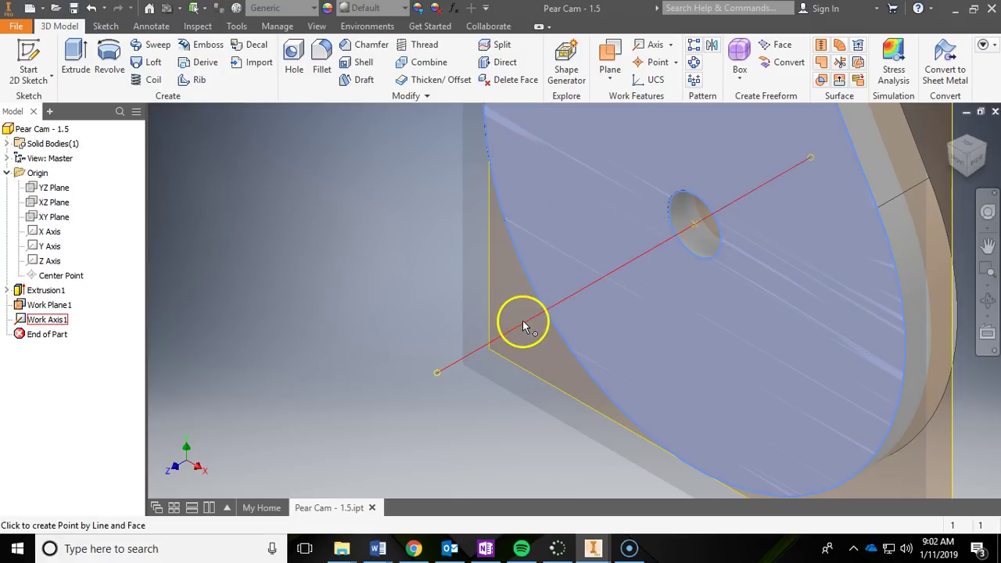
{"action": "left_click", "coordinate": [524, 327]}
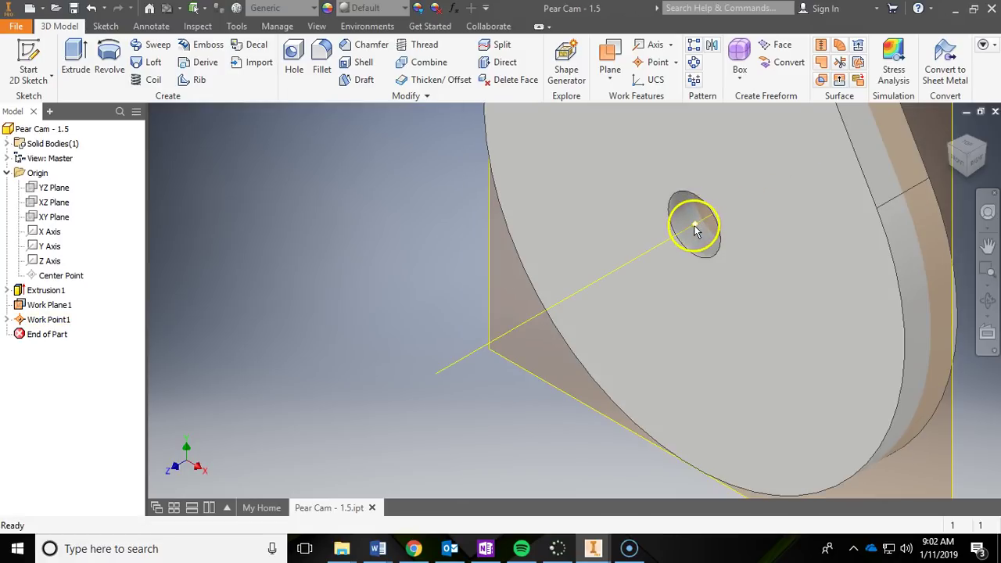
Inspect the work point in the pear cam's hole and review the symmetry work plane requirement in the browser's Activity 4.5 instructions
{"action": "key", "text": "F5"}
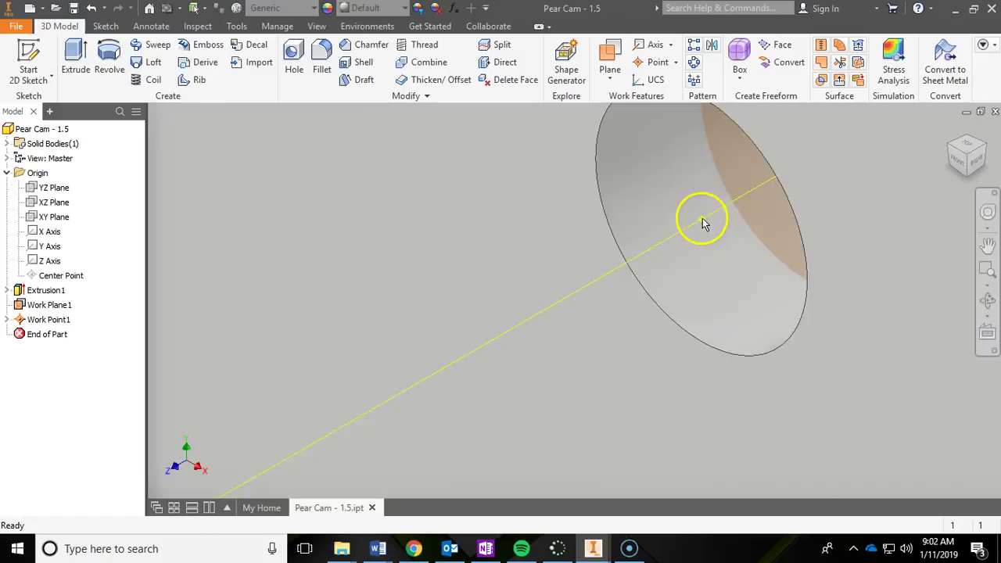
{"action": "key", "text": "F5"}
{"action": "key", "text": "F5"}
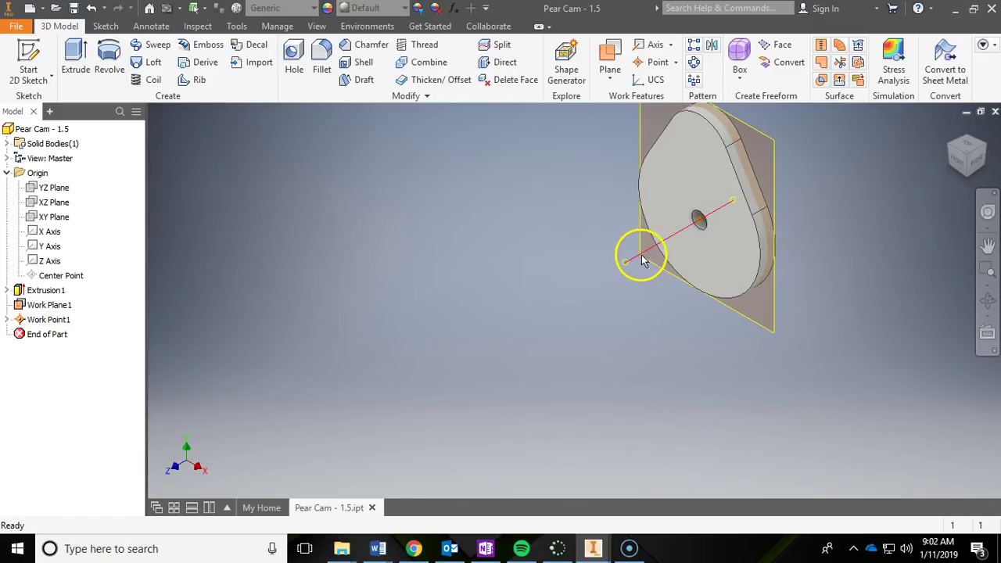
{"action": "scroll", "coordinate": [701, 224], "scroll_direction": "down", "scroll_amount": 5}
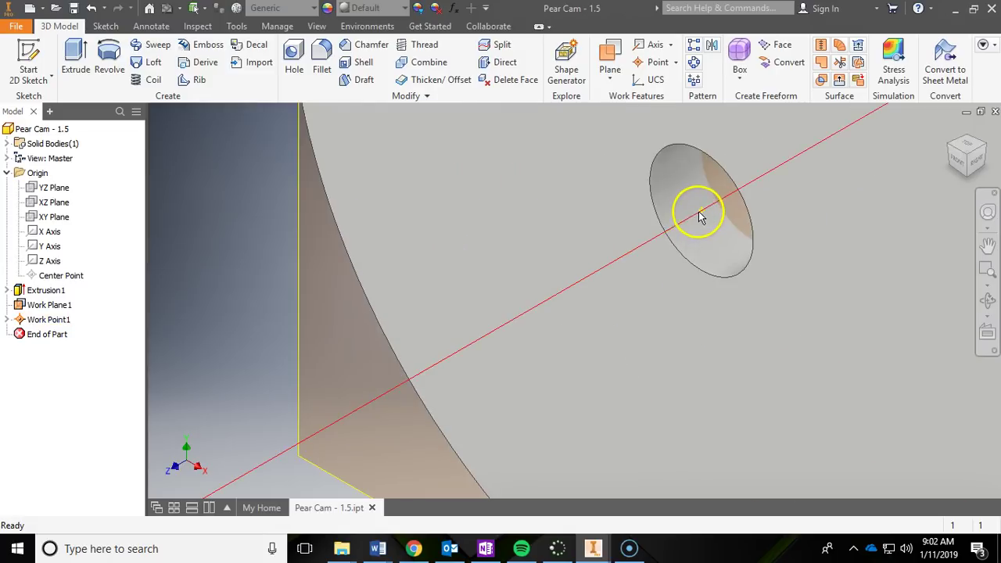
{"action": "scroll", "coordinate": [736, 252], "scroll_direction": "up", "scroll_amount": 3}
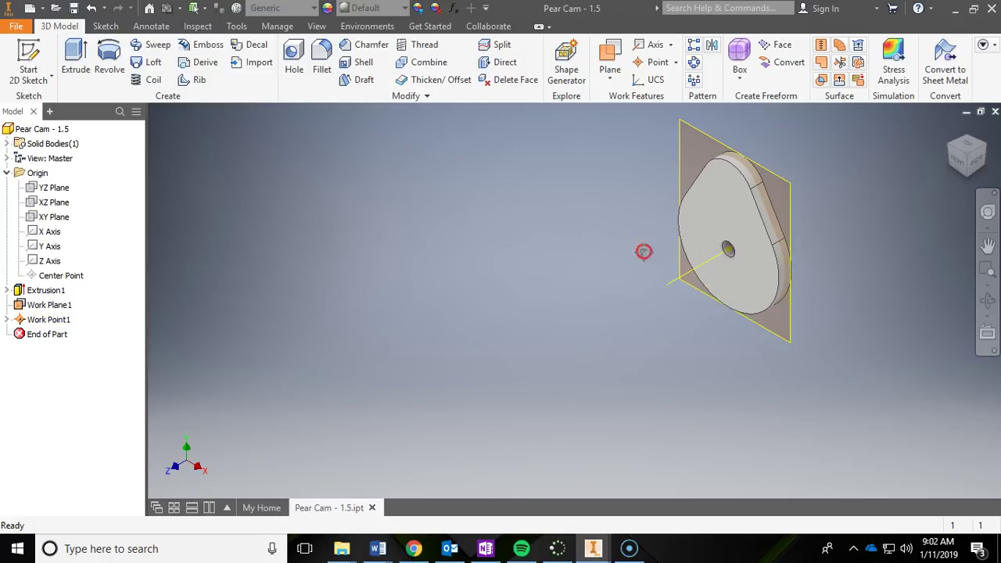
{"action": "scroll", "coordinate": [644, 250], "scroll_direction": "up", "scroll_amount": 2}
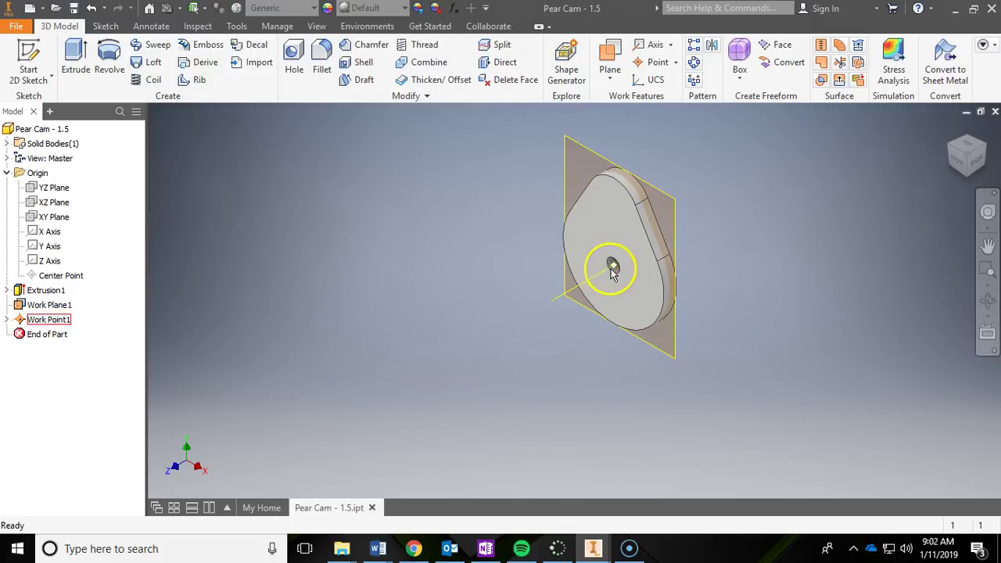
{"action": "scroll", "coordinate": [614, 269], "scroll_direction": "down", "scroll_amount": 3}
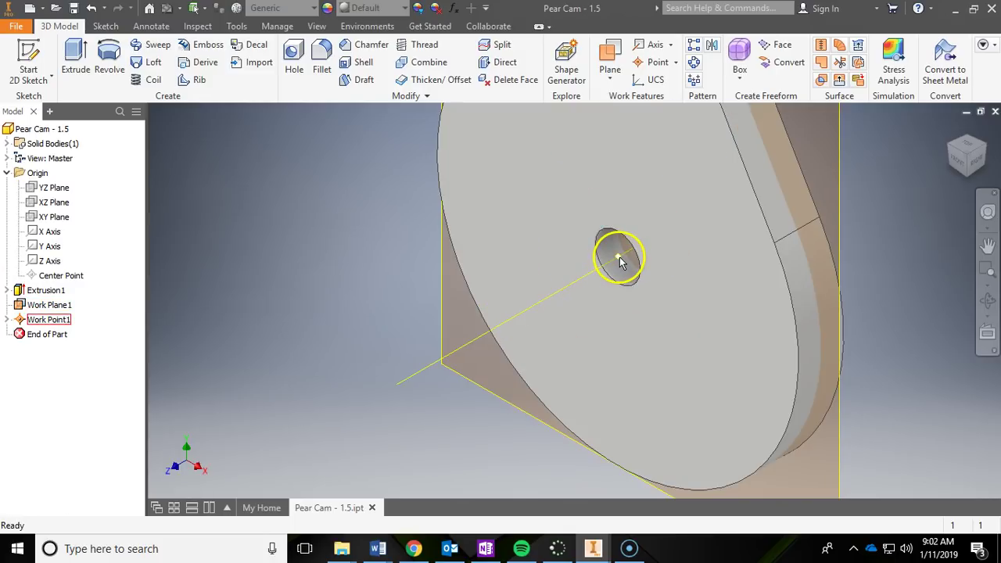
{"action": "scroll", "coordinate": [618, 260], "scroll_direction": "up", "scroll_amount": 5}
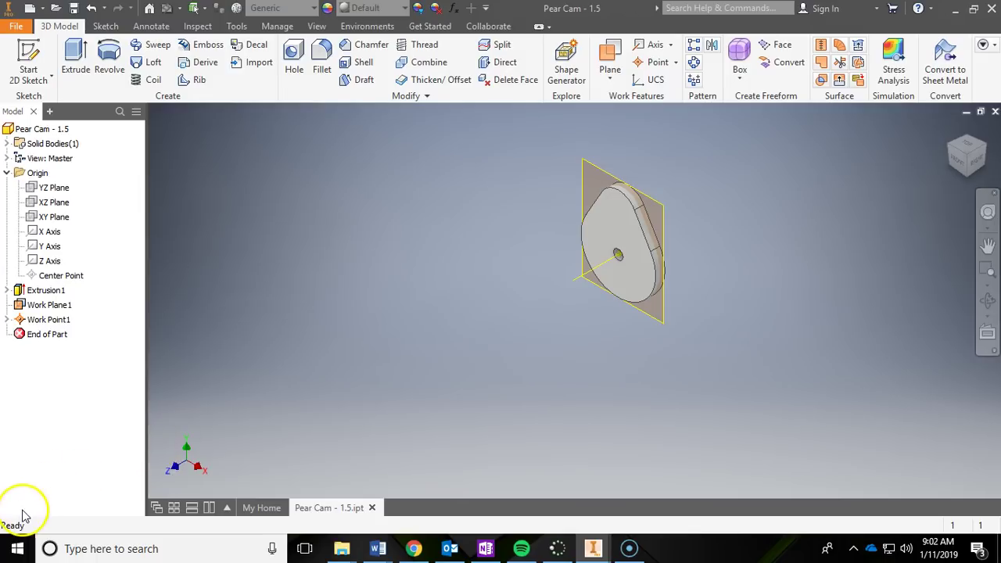
{"action": "left_click", "coordinate": [415, 550]}
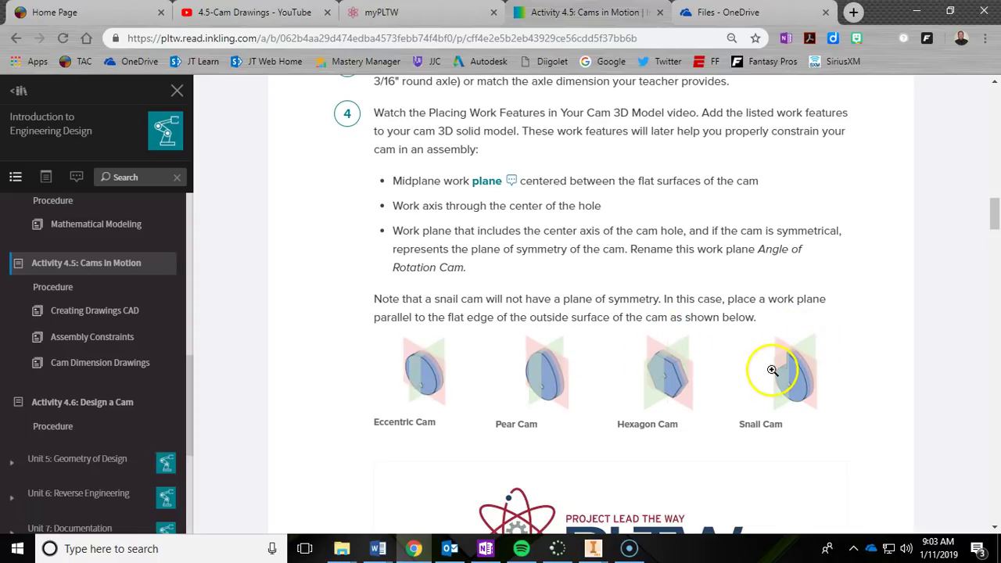
{"action": "left_click", "coordinate": [915, 11]}
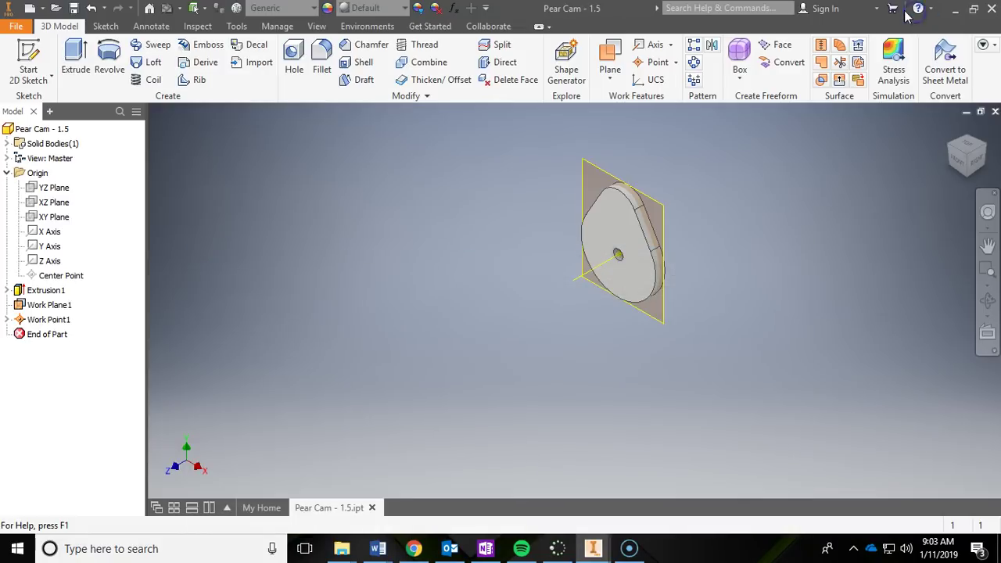
Create a work plane parallel to the origin YZ Plane through the work point in the cam's hole, using Parallel to Plane through Point
{"action": "left_click", "coordinate": [612, 72]}
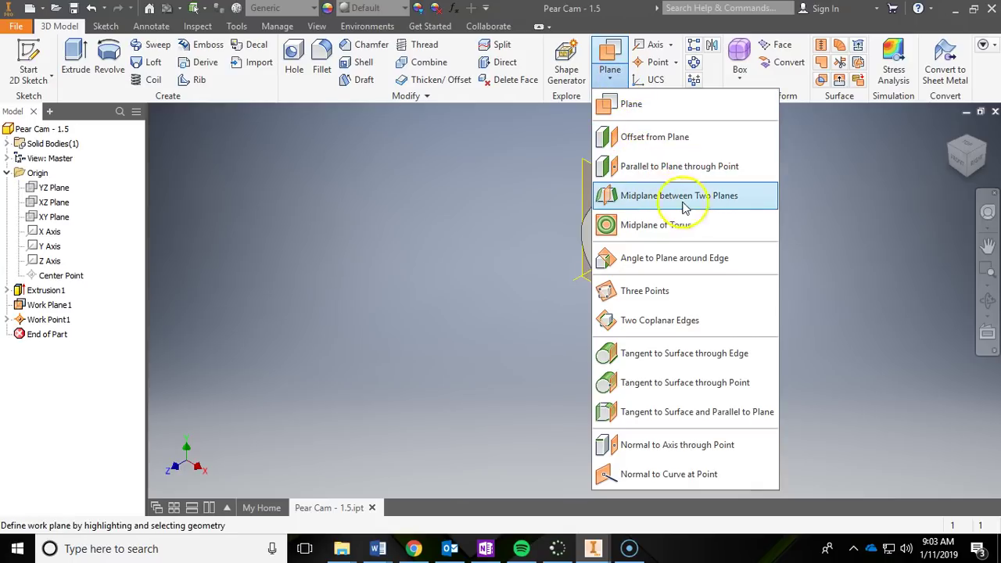
{"action": "left_click", "coordinate": [753, 176]}
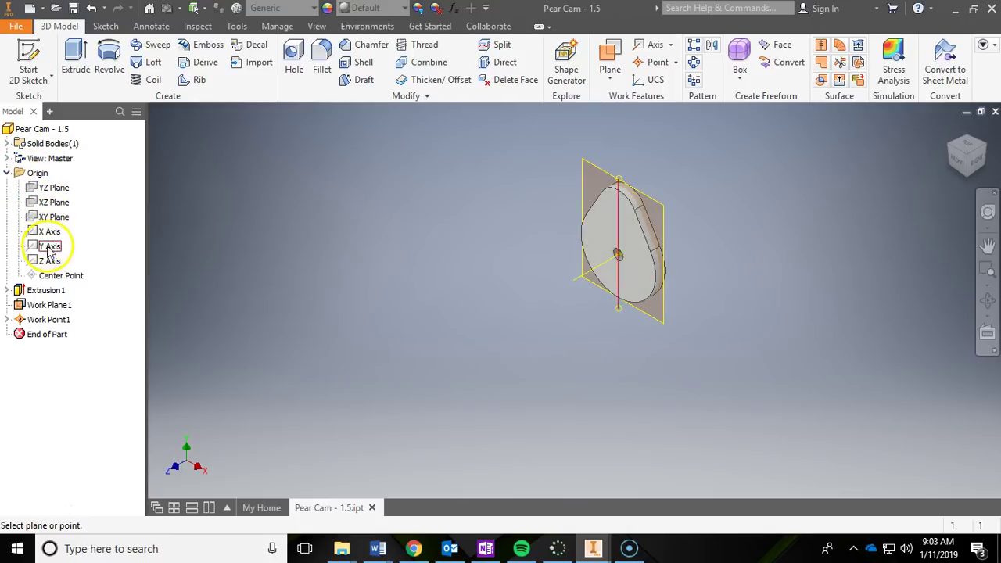
{"action": "left_click", "coordinate": [33, 193]}
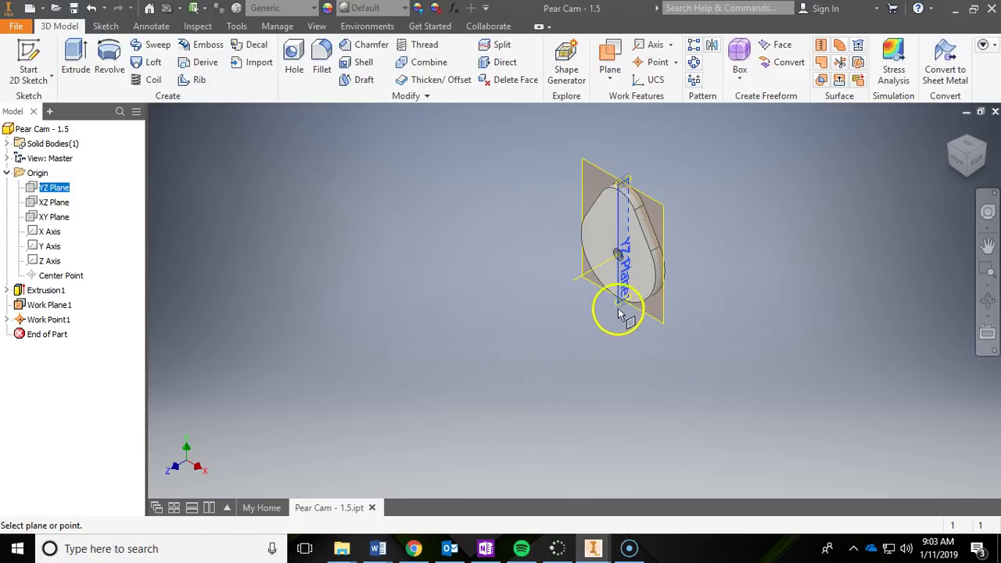
{"action": "scroll", "coordinate": [616, 321], "scroll_direction": "down", "scroll_amount": 3}
{"action": "middle_click_drag", "start_coordinate": [617, 321], "coordinate": [509, 464]}
{"action": "scroll", "coordinate": [541, 245], "scroll_direction": "down", "scroll_amount": 4}
{"action": "scroll", "coordinate": [542, 242], "scroll_direction": "down", "scroll_amount": 3}
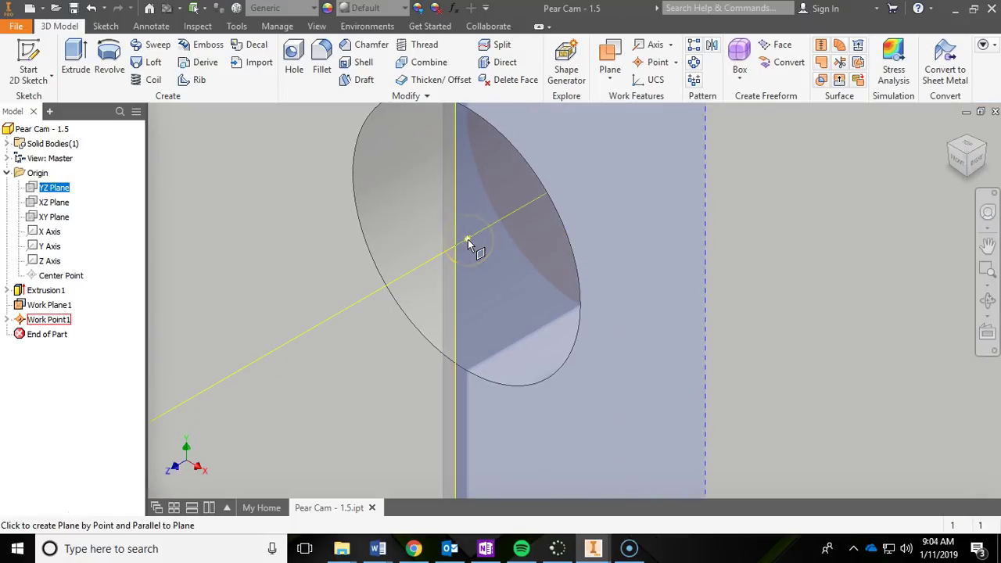
{"action": "left_click", "coordinate": [467, 239]}
{"action": "scroll", "coordinate": [469, 241], "scroll_direction": "up", "scroll_amount": 5}
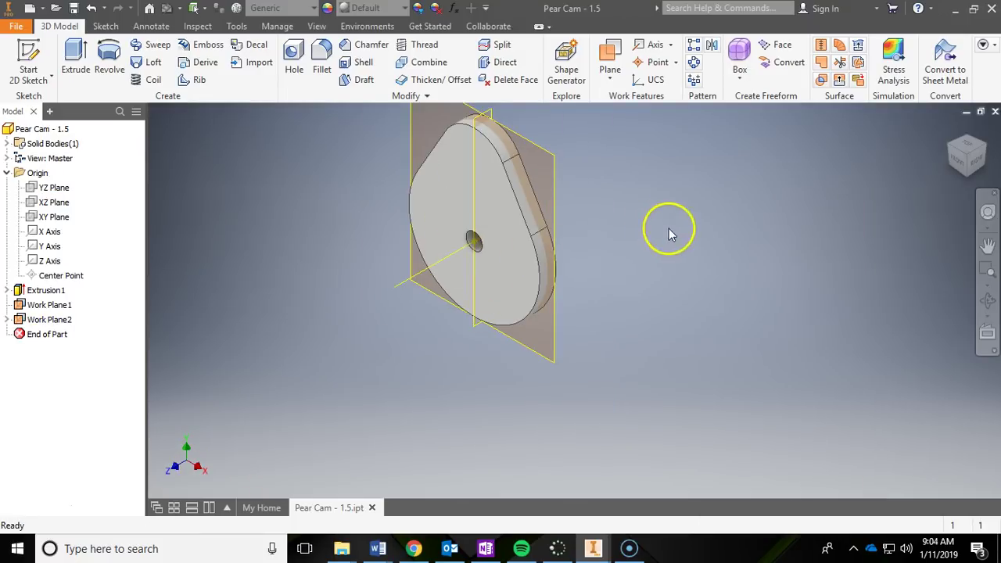
Resize the new symmetry work plane so it extends beyond the cam's front and back faces
{"action": "scroll", "coordinate": [686, 271], "scroll_direction": "down", "scroll_amount": 4}
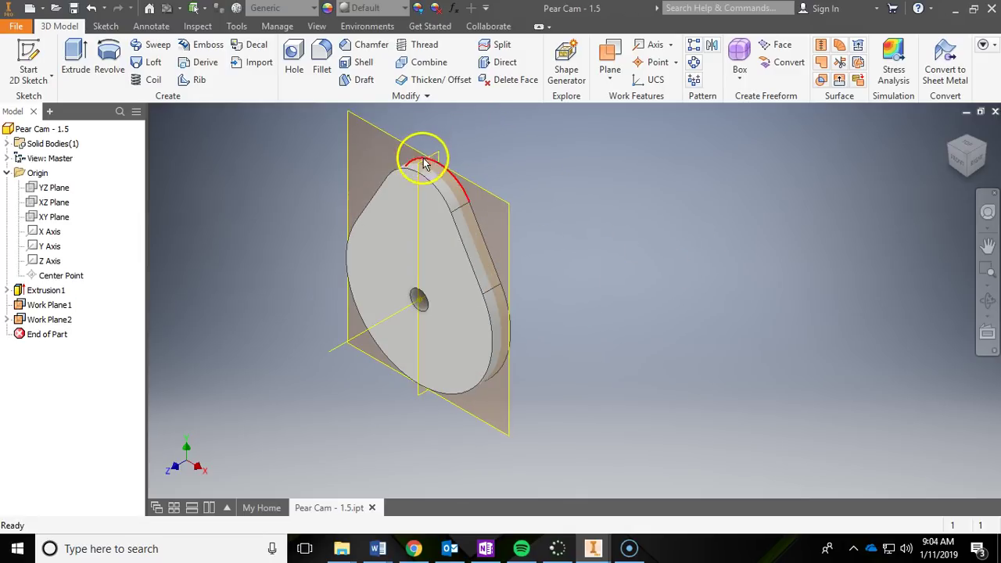
{"action": "left_click_drag", "start_coordinate": [420, 161], "coordinate": [365, 194]}
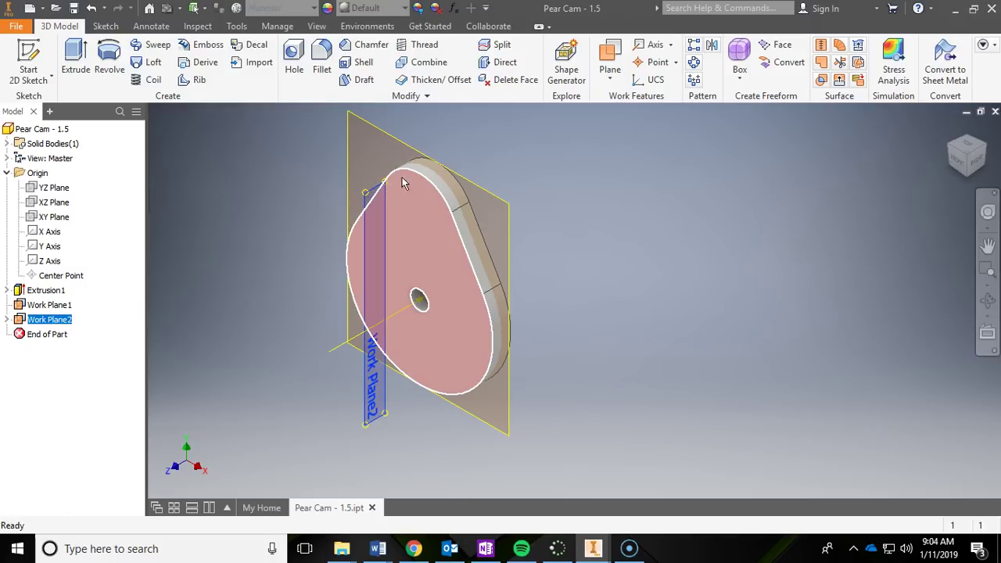
{"action": "key", "text": "ctrl+z"}
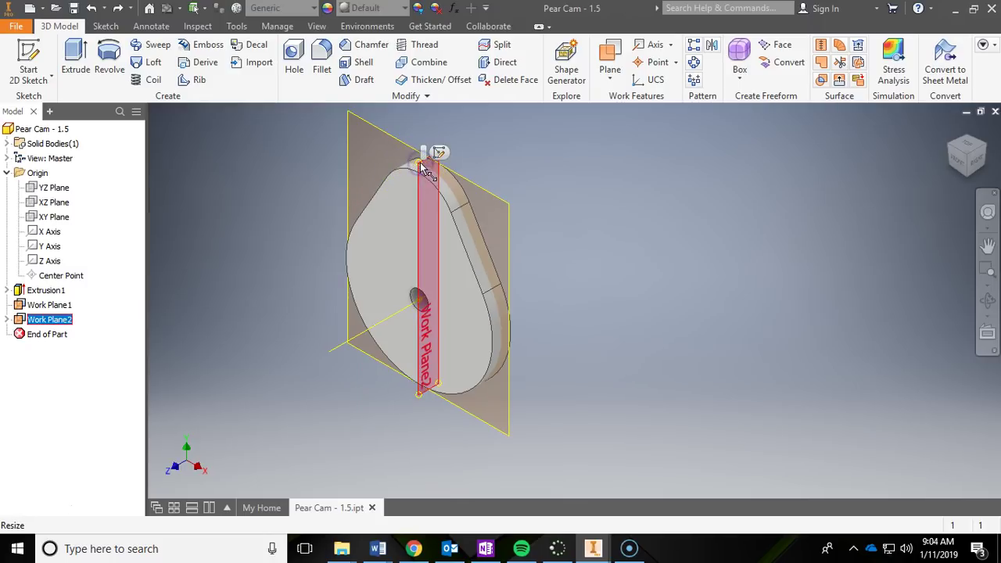
{"action": "left_click_drag", "start_coordinate": [420, 166], "coordinate": [438, 151]}
{"action": "left_click", "coordinate": [531, 140]}
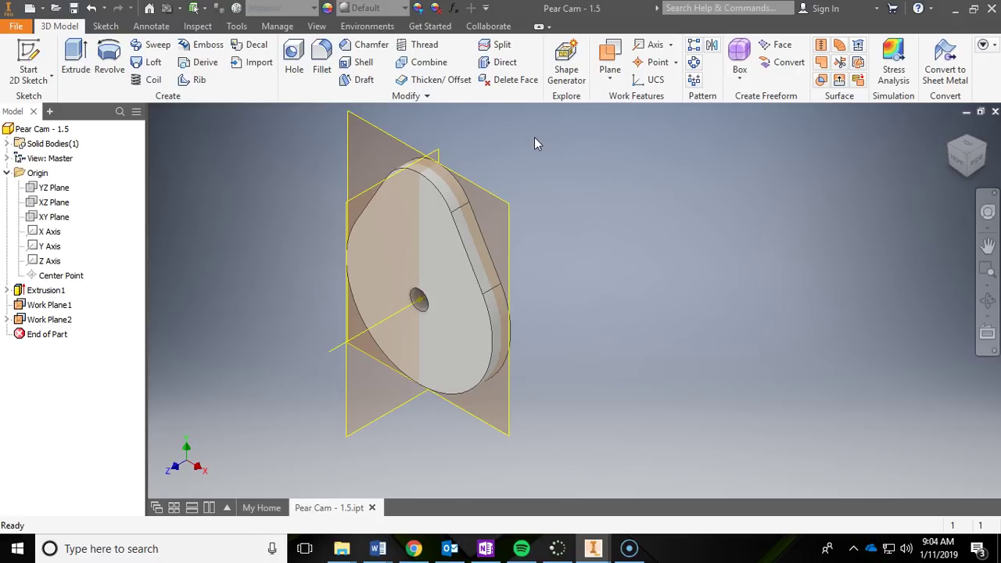
Save the pear cam part with its work features and switch to the AutomataSimulation assembly window
{"action": "mouse_move", "coordinate": [737, 223]}
{"action": "middle_mouse_down"}
{"action": "mouse_move", "coordinate": [757, 227]}
{"action": "mouse_move", "coordinate": [731, 225]}
{"action": "middle_mouse_up"}
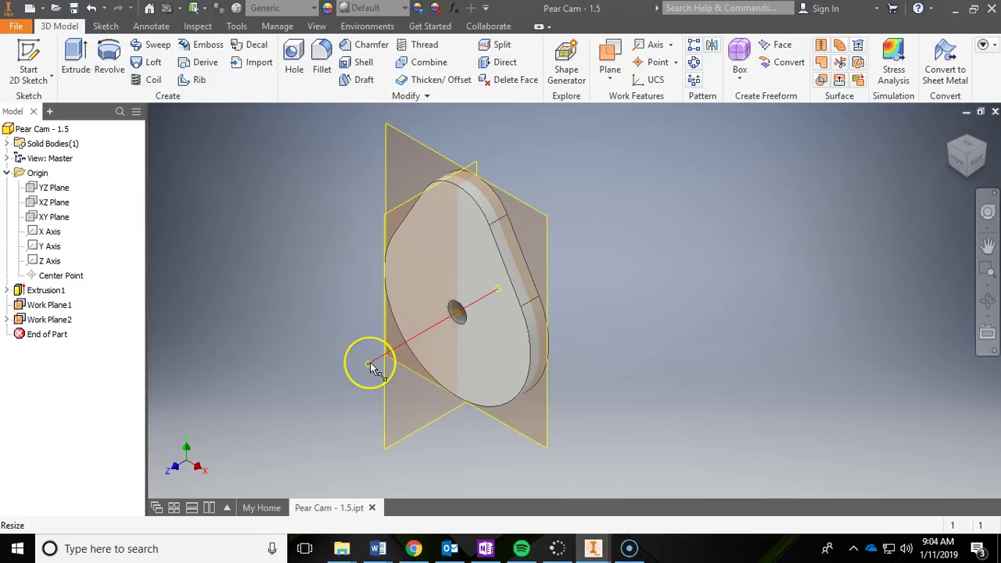
{"action": "scroll", "coordinate": [458, 317], "scroll_direction": "up", "scroll_amount": 5}
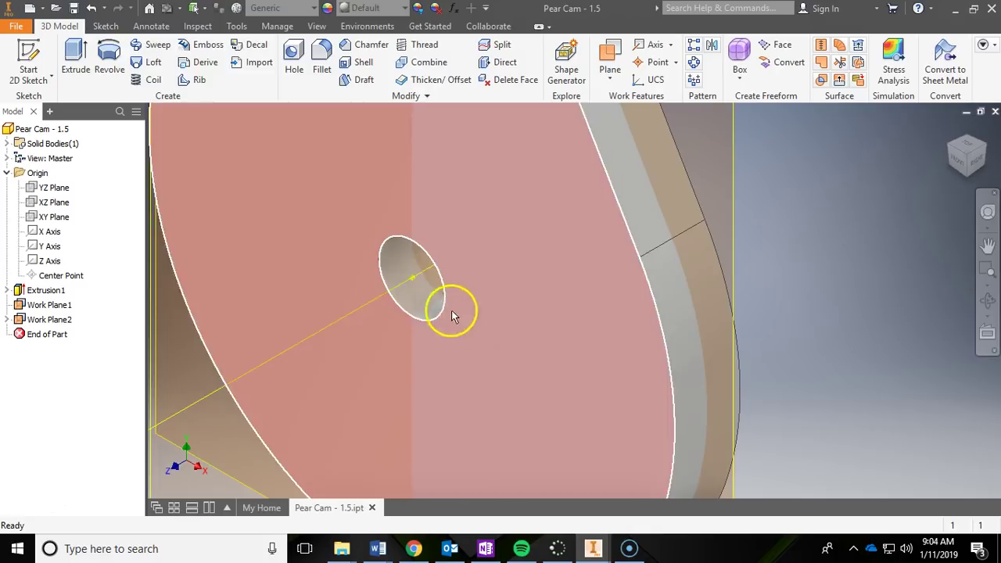
{"action": "scroll", "coordinate": [413, 278], "scroll_direction": "down", "scroll_amount": 5}
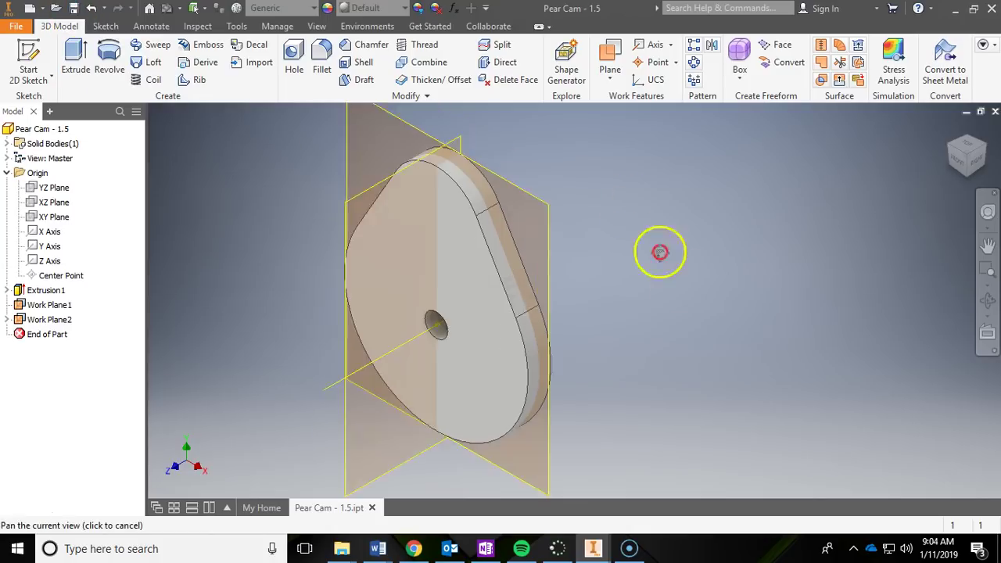
{"action": "middle_click_drag", "start_coordinate": [661, 250], "coordinate": [692, 274]}
{"action": "middle_click", "coordinate": [693, 275]}
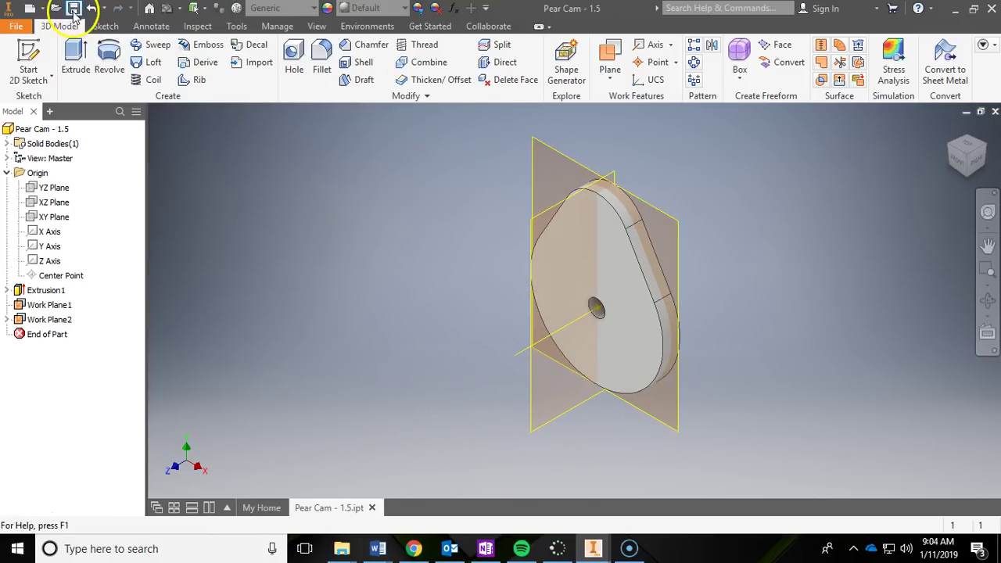
{"action": "left_click", "coordinate": [72, 7]}
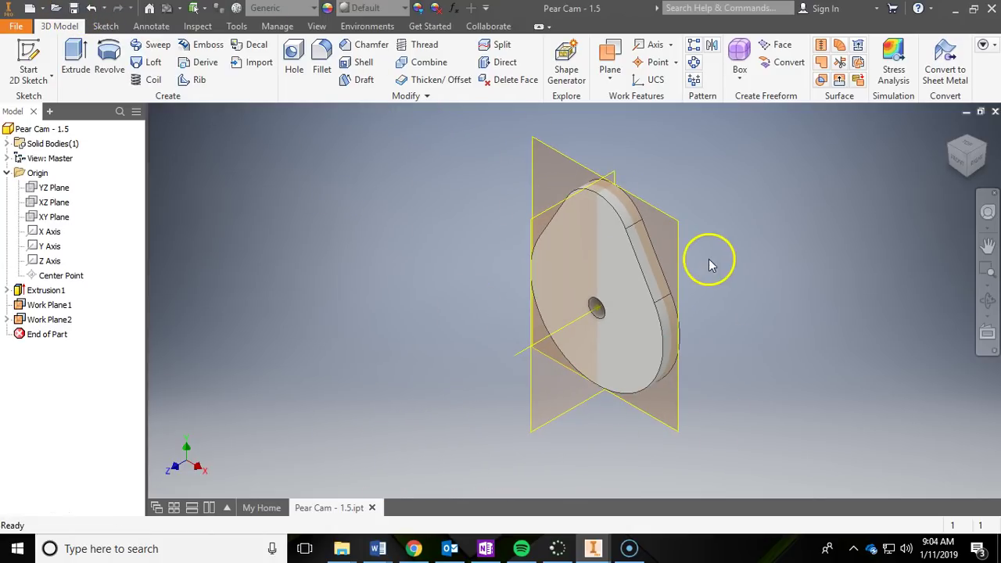
{"action": "mouse_move", "coordinate": [594, 547]}
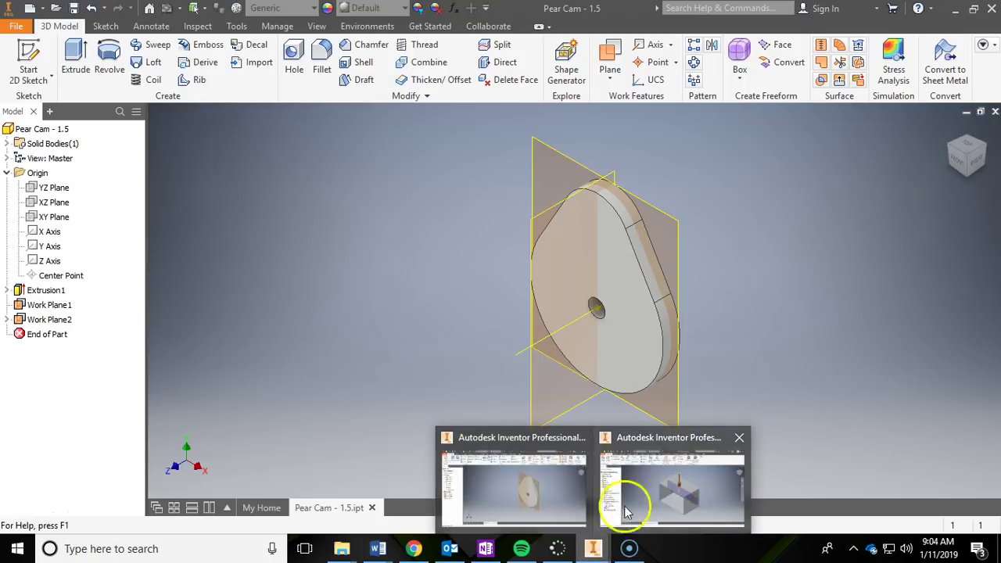
{"action": "left_click", "coordinate": [646, 501]}
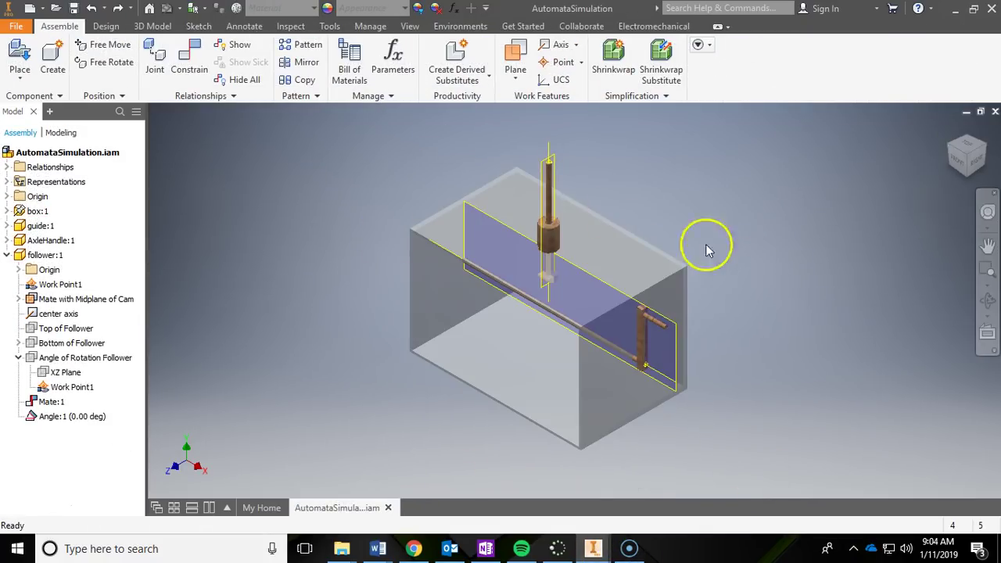